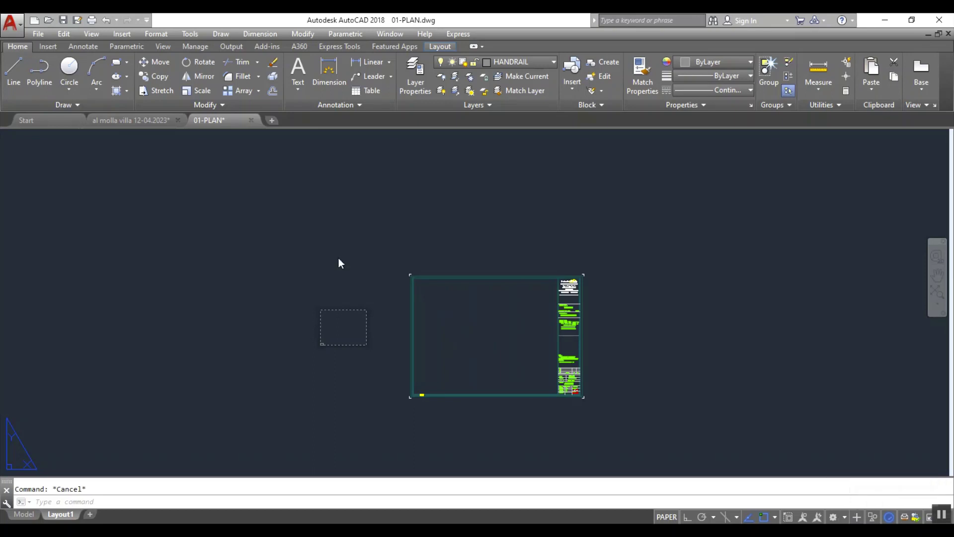
Check the A2 paper dimensions in millimetres on the paper sizes web page in Chrome and return to AutoCAD
{"action": "left_click", "coordinate": [330, 264]}
{"action": "scroll", "coordinate": [338, 337], "scroll_direction": "up", "scroll_amount": 8}
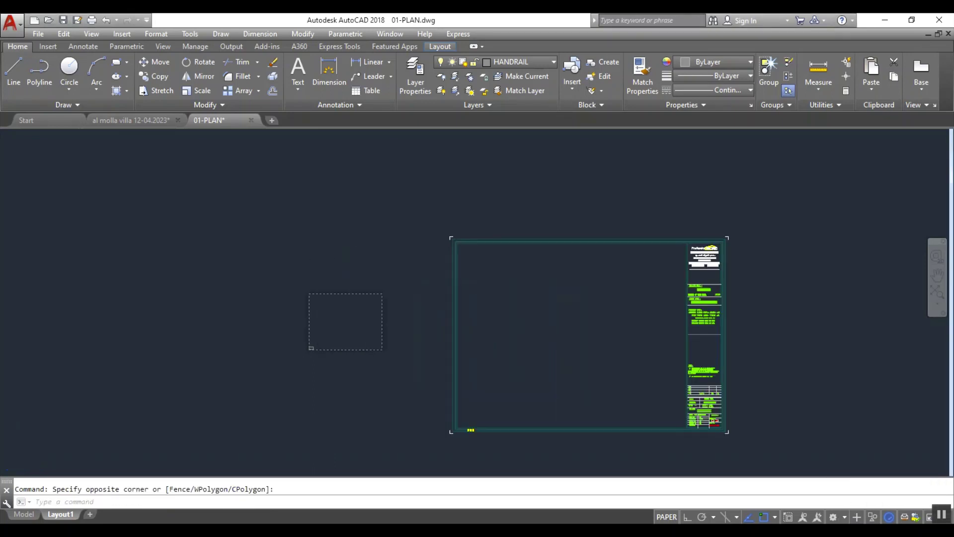
{"action": "middle_click_drag", "start_coordinate": [253, 355], "coordinate": [352, 362]}
{"action": "key", "text": "Escape"}
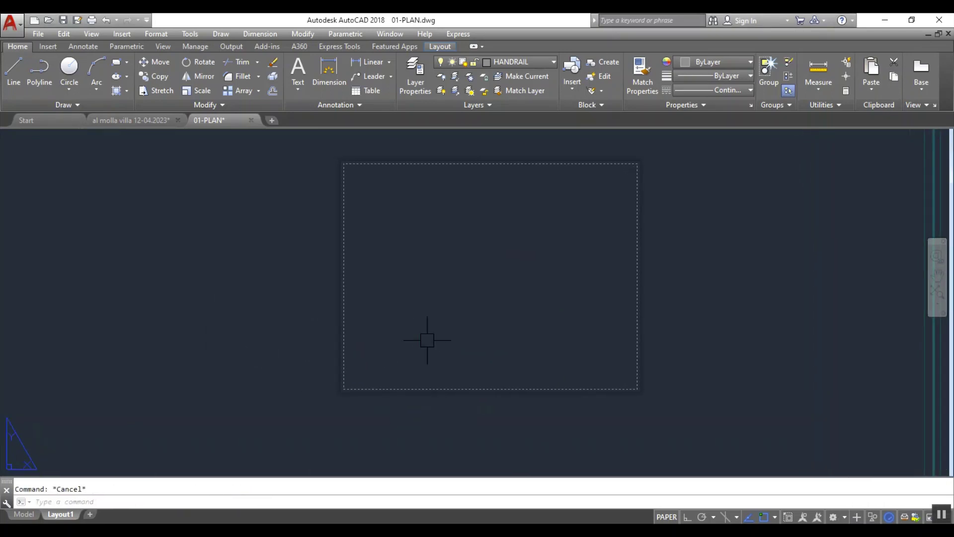
{"action": "middle_click_drag", "start_coordinate": [479, 283], "coordinate": [438, 314]}
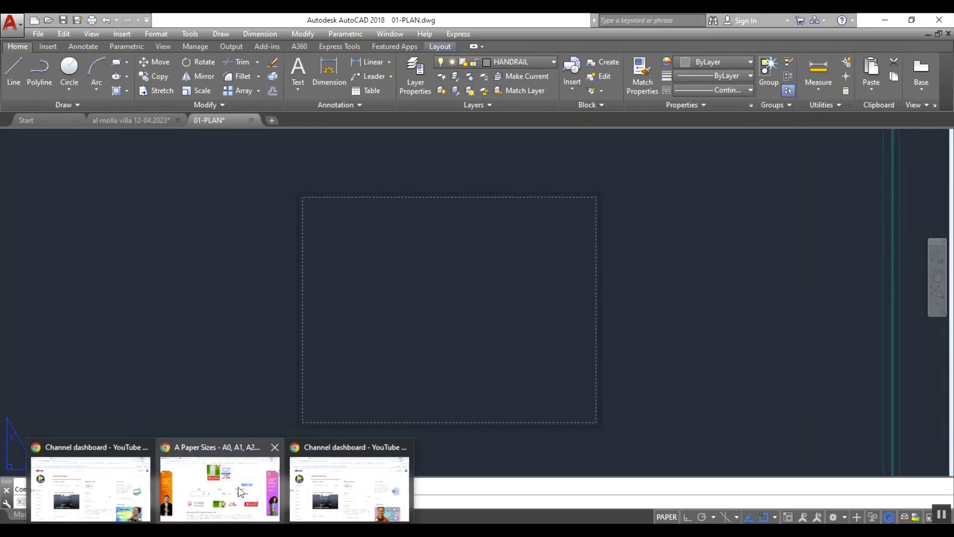
{"action": "left_click", "coordinate": [237, 487]}
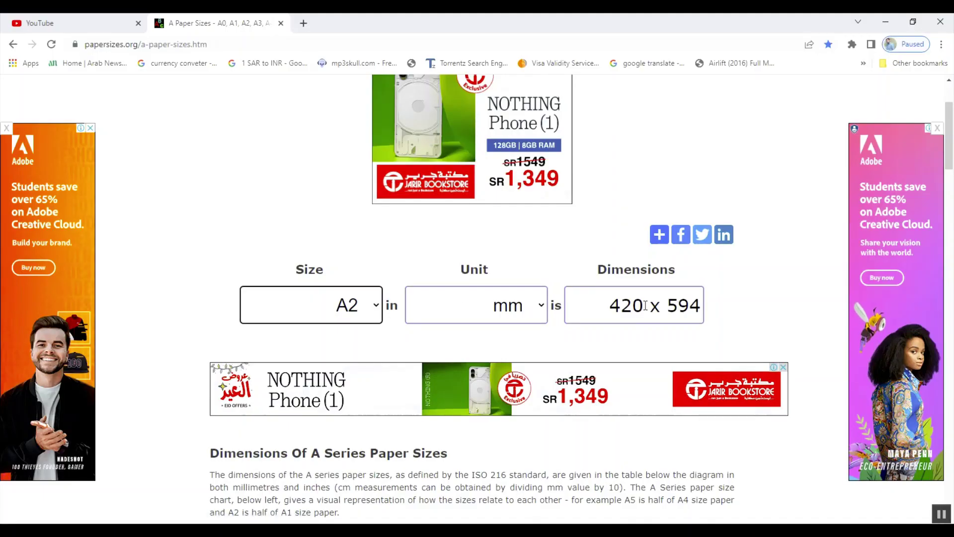
{"action": "left_click", "coordinate": [889, 21]}
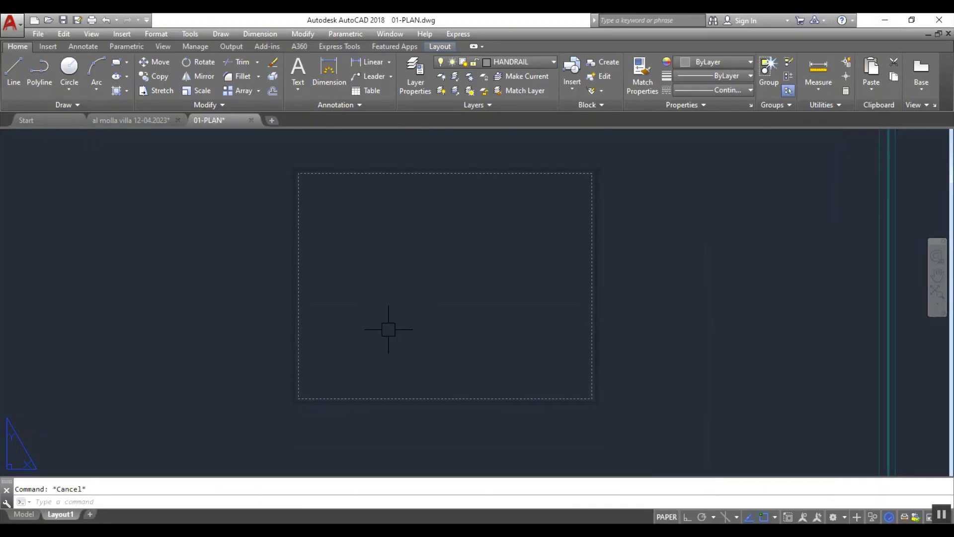
Draw a marker line from the origin 0,0 to a point outside the sheet's lower-left corner
{"action": "type", "text": "l"}
{"action": "key", "text": "Return"}
{"action": "type", "text": "0,0"}
{"action": "key", "text": "Return"}
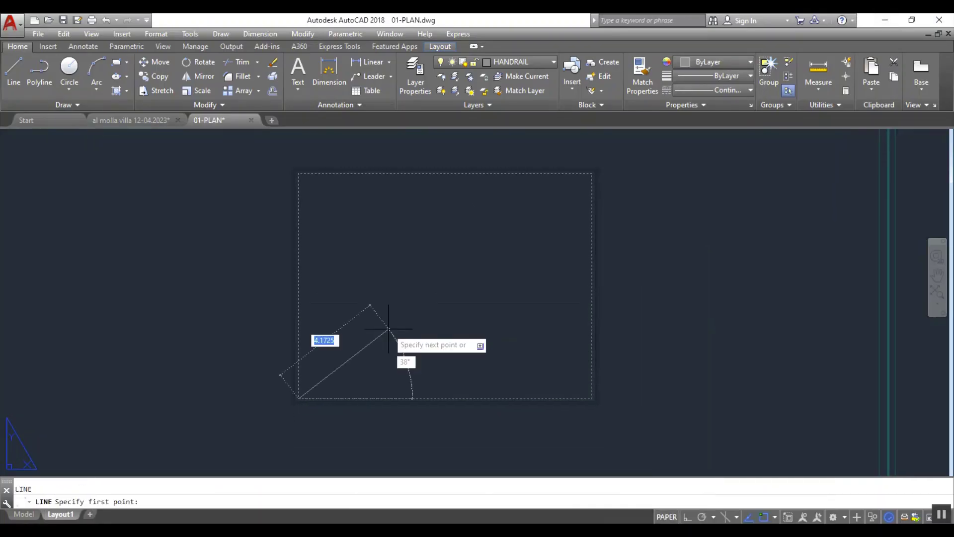
{"action": "left_click", "coordinate": [235, 424]}
{"action": "key", "text": "Escape"}
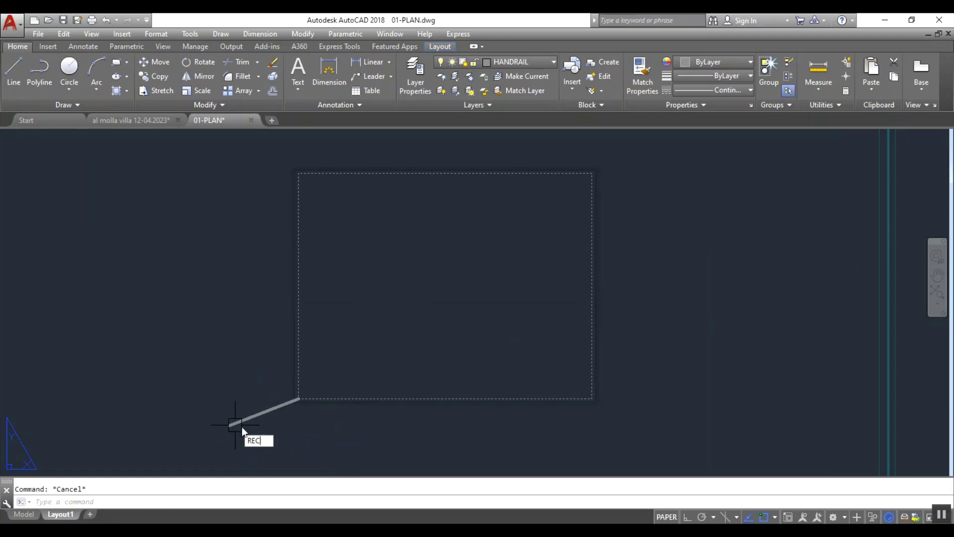
Draw a rectangle 0.594 wide by 0.42 high from the line's endpoint at the sheet's lower-left corner
{"action": "type", "text": "REC"}
{"action": "key", "text": "Return"}
{"action": "left_click", "coordinate": [298, 399]}
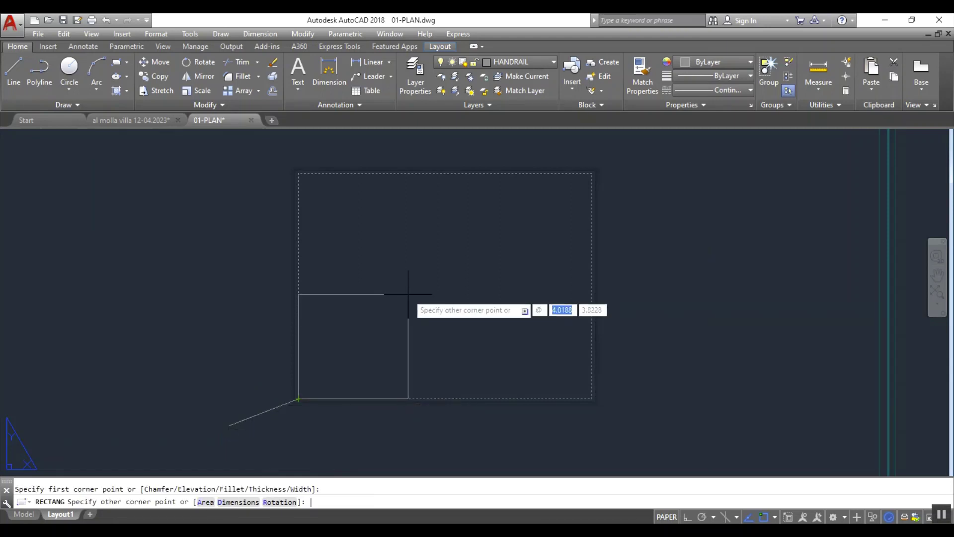
{"action": "type", "text": ".594"}
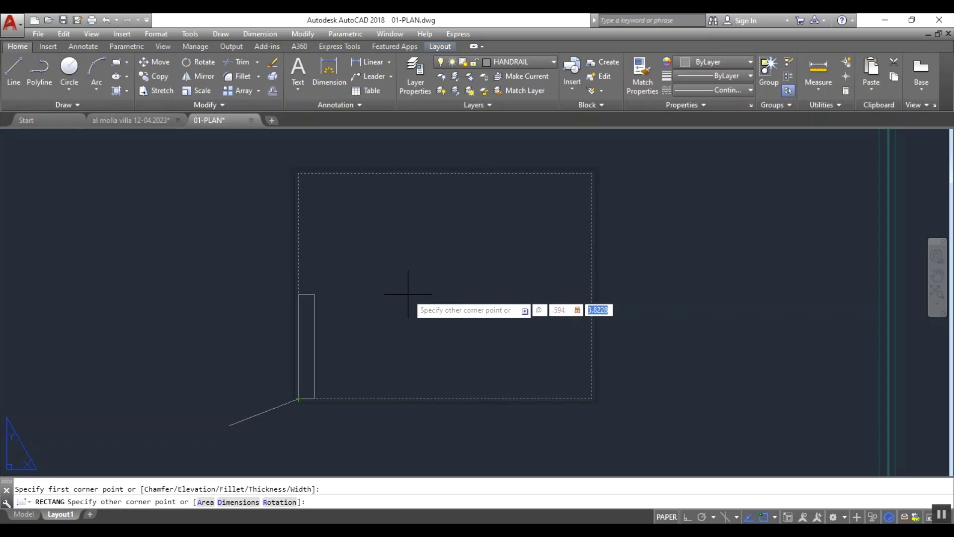
{"action": "key", "text": "Return"}
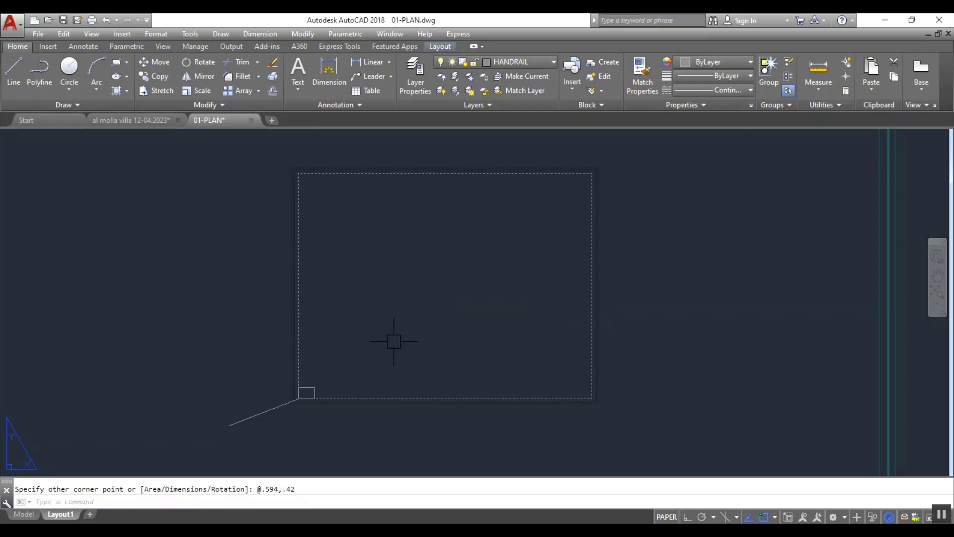
{"action": "scroll", "coordinate": [291, 385], "scroll_direction": "up", "scroll_amount": 12}
{"action": "left_click", "coordinate": [431, 271]}
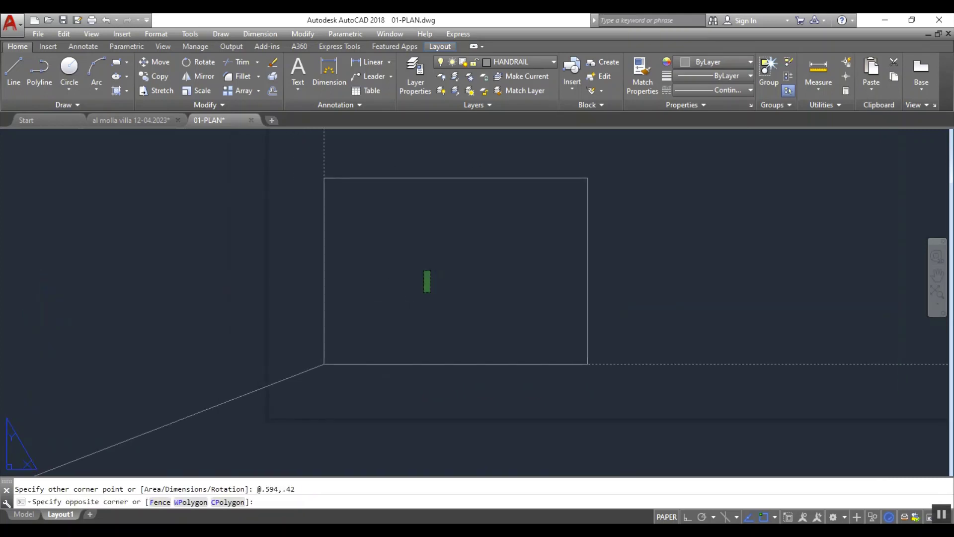
{"action": "left_click", "coordinate": [424, 292]}
{"action": "middle_click_drag", "start_coordinate": [438, 285], "coordinate": [407, 336]}
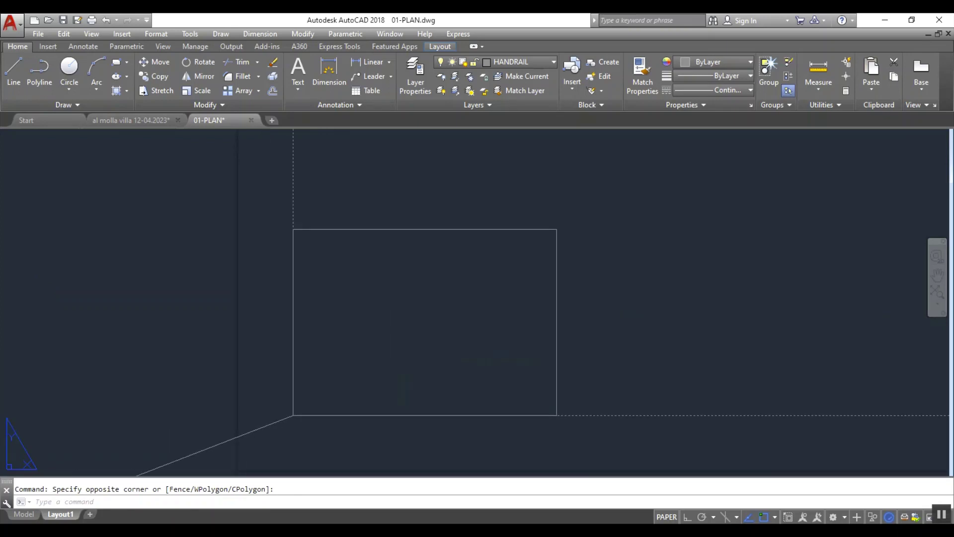
Create a new page setup named A2 and assign the DWG To PDF.pc3 plotter to it
{"action": "left_click", "coordinate": [585, 234]}
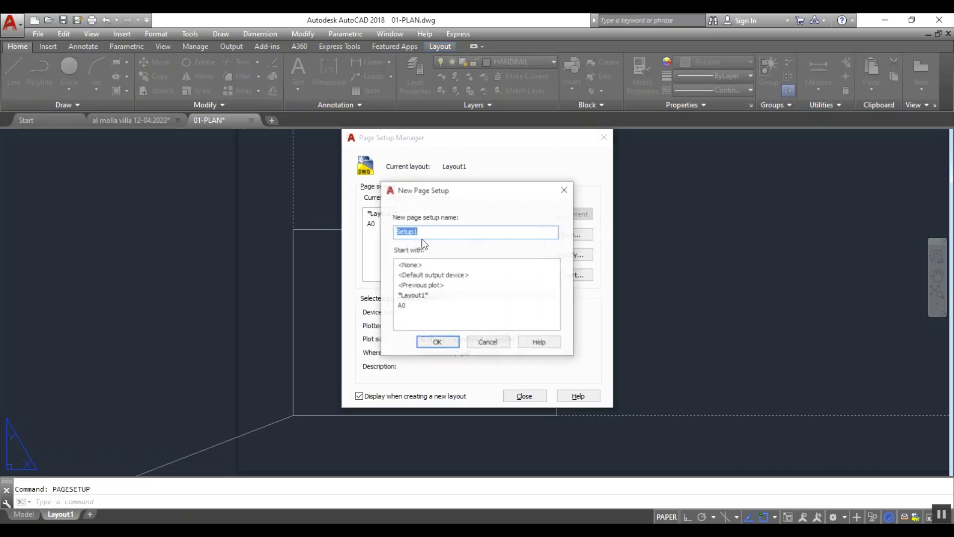
{"action": "type", "text": "A2"}
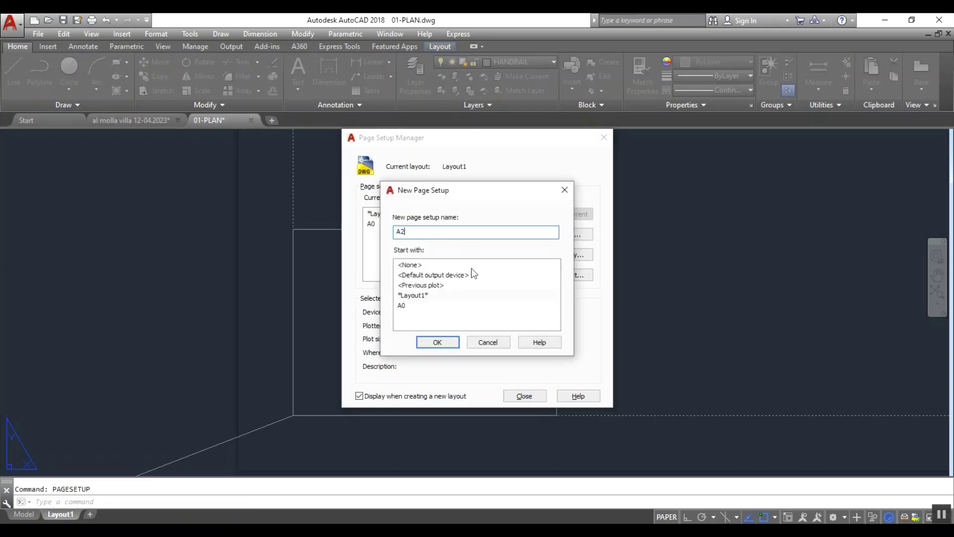
{"action": "left_click", "coordinate": [438, 342]}
{"action": "left_click", "coordinate": [557, 305]}
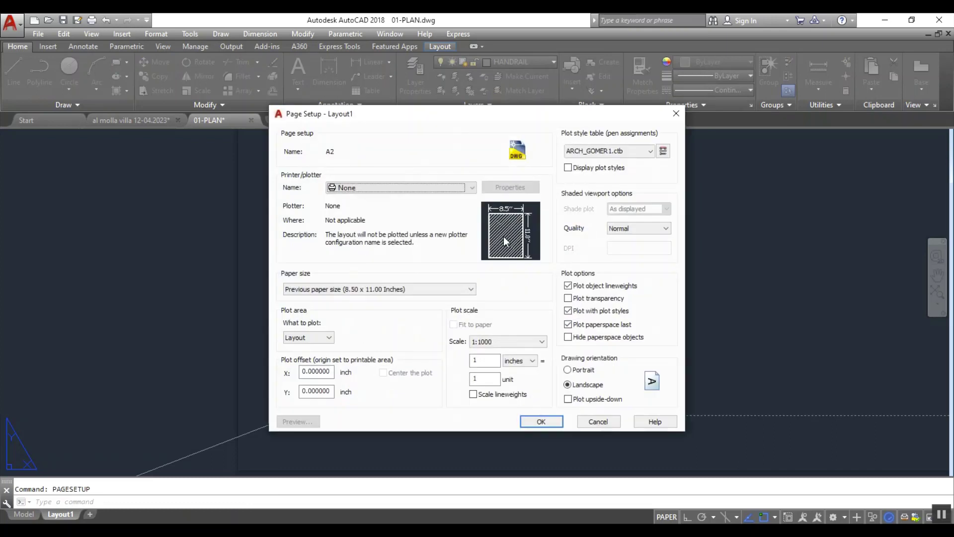
{"action": "left_click", "coordinate": [397, 191]}
{"action": "scroll", "coordinate": [437, 299], "scroll_direction": "down", "scroll_amount": 3}
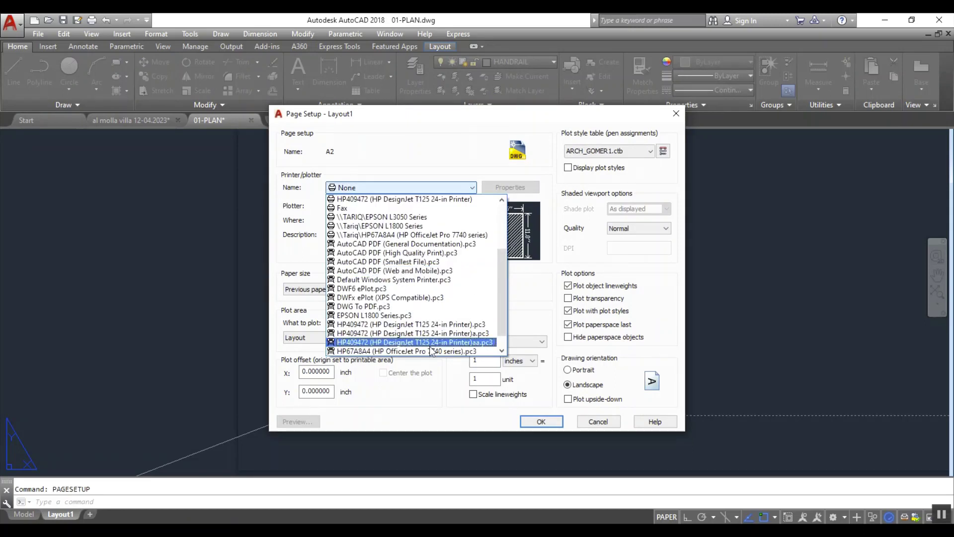
{"action": "left_click", "coordinate": [442, 307]}
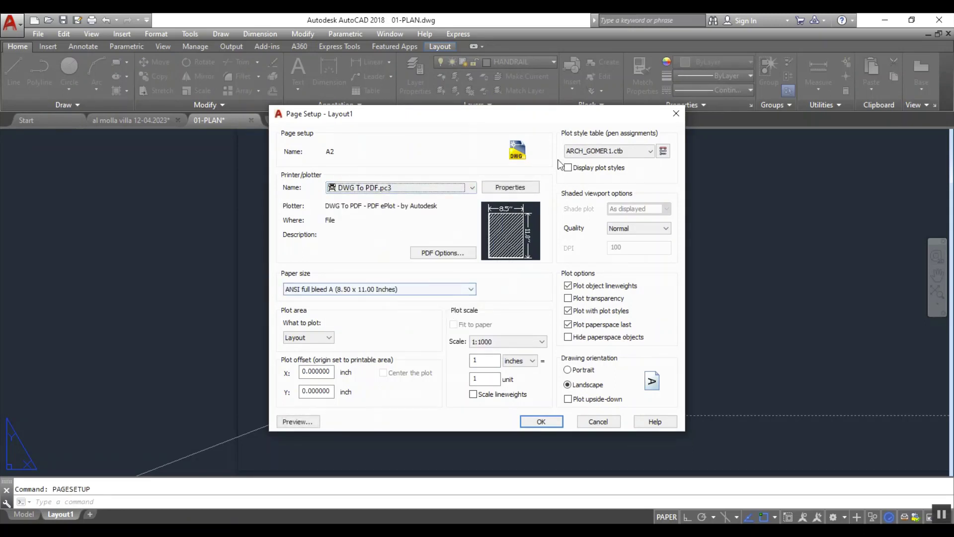
Try the paper sizes ISO expand A2 (594.00 x 420.00 MM) and ISO A2 (420.00 x 594.00 MM) for the page setup
{"action": "left_click", "coordinate": [390, 291]}
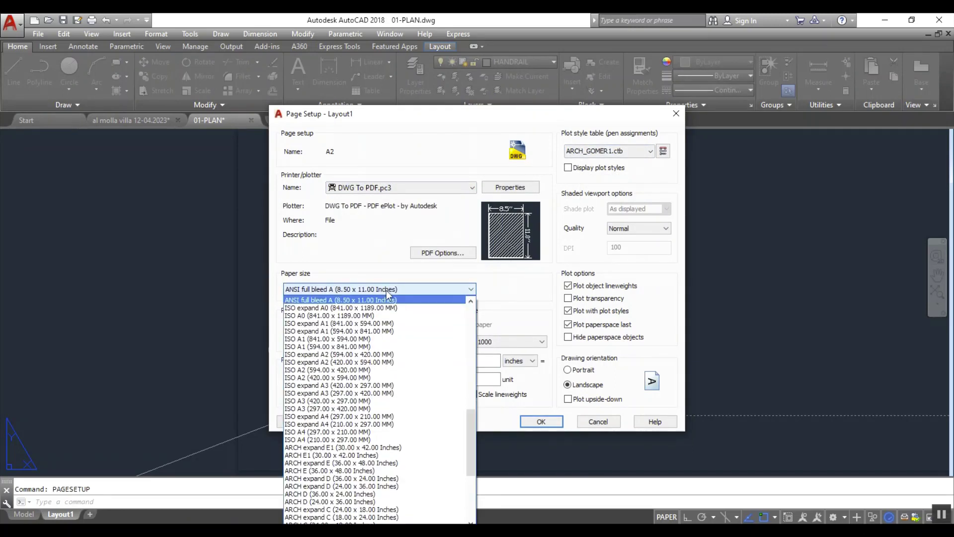
{"action": "left_click", "coordinate": [399, 354]}
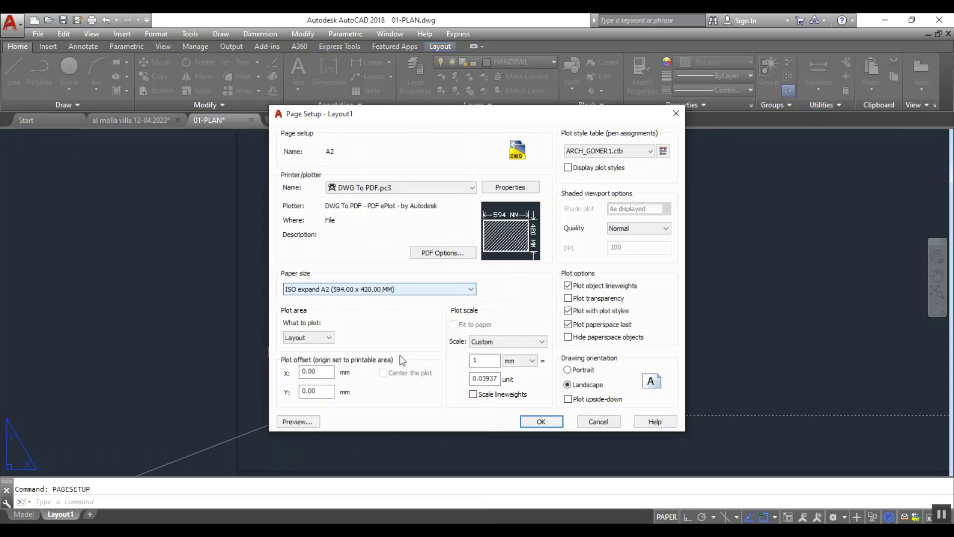
{"action": "left_click", "coordinate": [370, 293]}
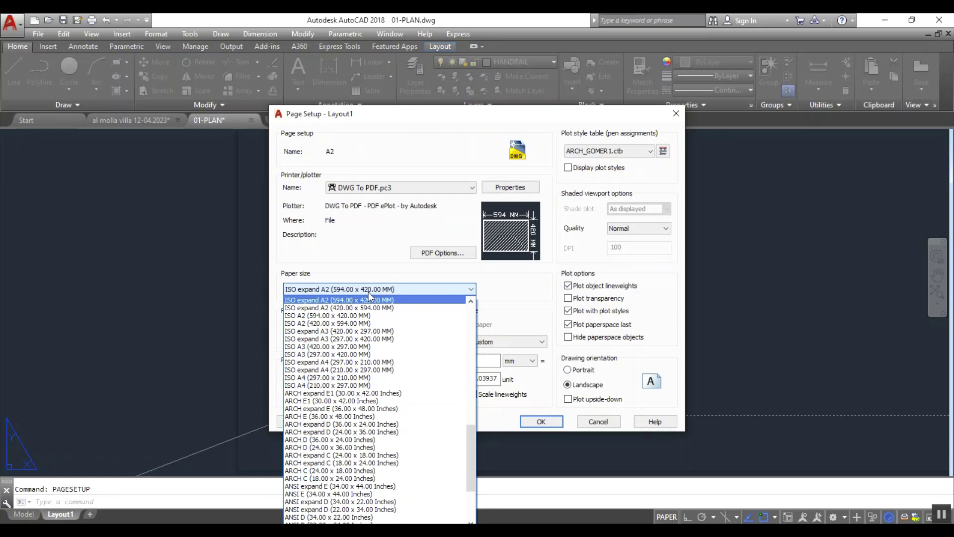
{"action": "left_click_drag", "start_coordinate": [468, 436], "coordinate": [466, 491]}
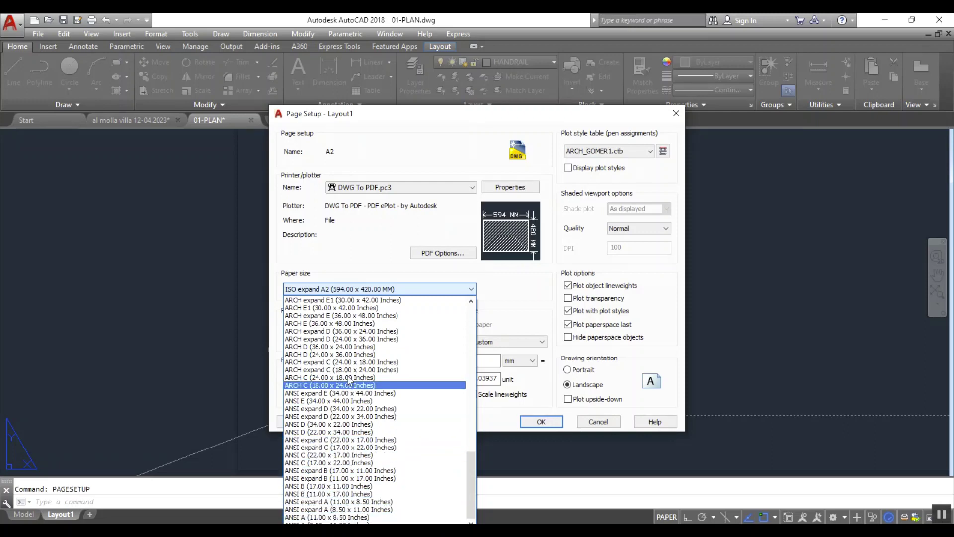
{"action": "scroll", "coordinate": [353, 347], "scroll_direction": "up", "scroll_amount": 1}
{"action": "scroll", "coordinate": [353, 347], "scroll_direction": "up", "scroll_amount": 3}
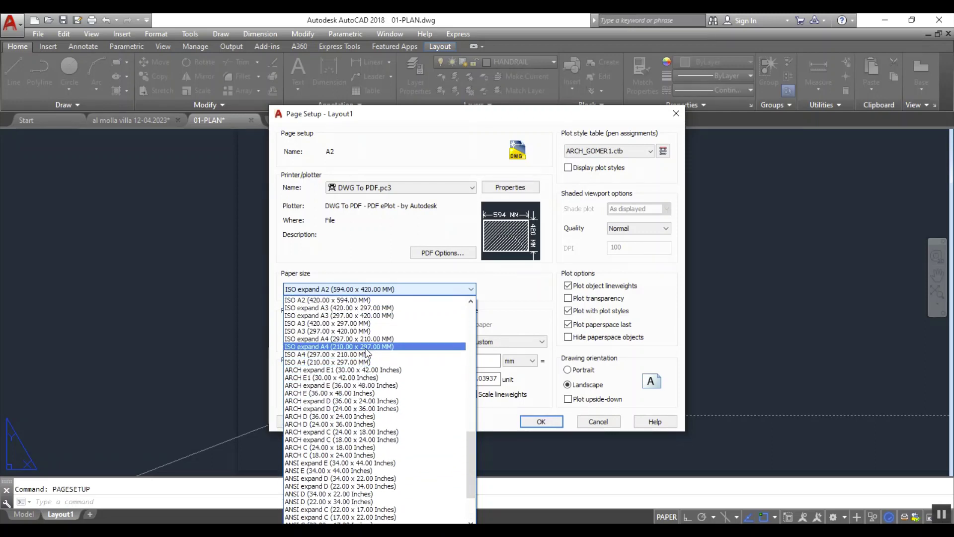
{"action": "scroll", "coordinate": [366, 350], "scroll_direction": "up", "scroll_amount": 3}
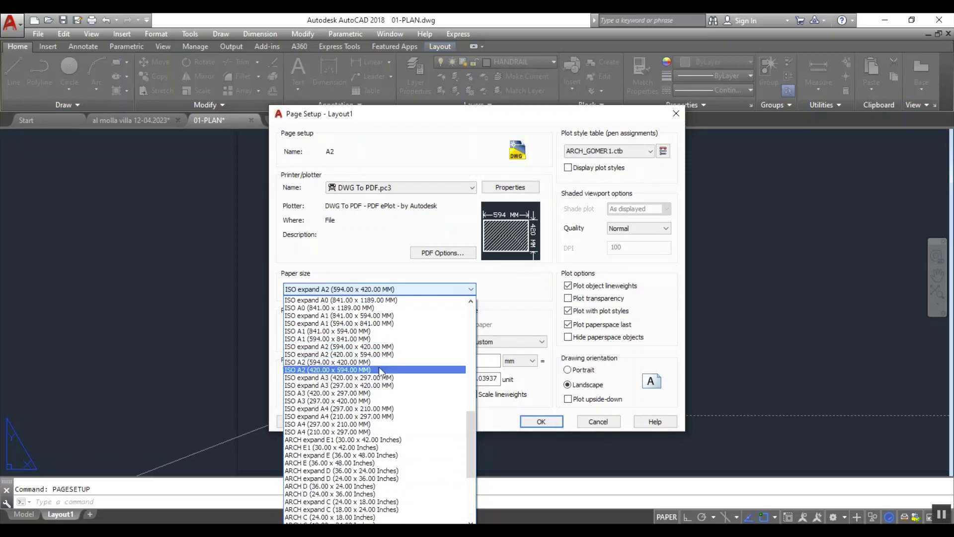
{"action": "left_click", "coordinate": [381, 371]}
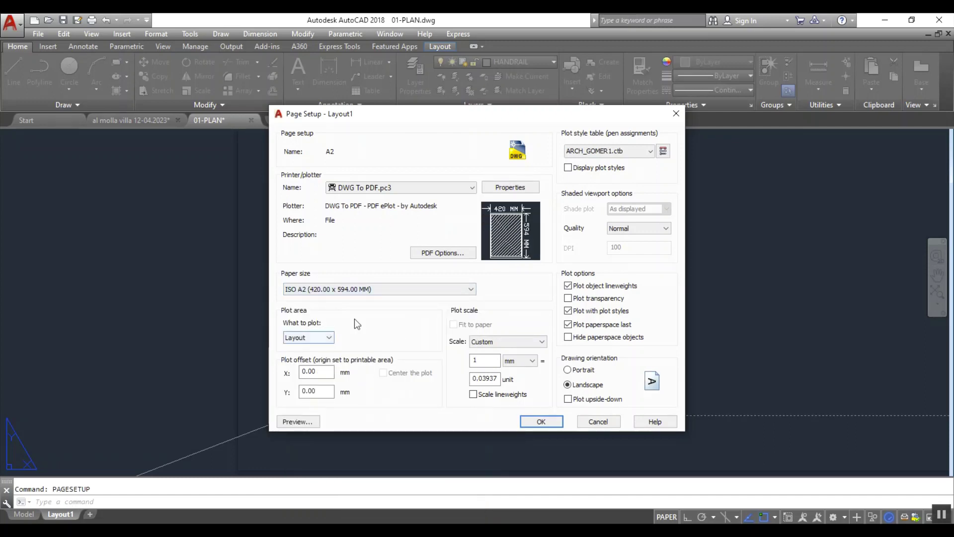
In the plotter configuration, set the media size to Previous paper size (594.00 x 420.00 mm) and accept it
{"action": "left_click", "coordinate": [510, 187]}
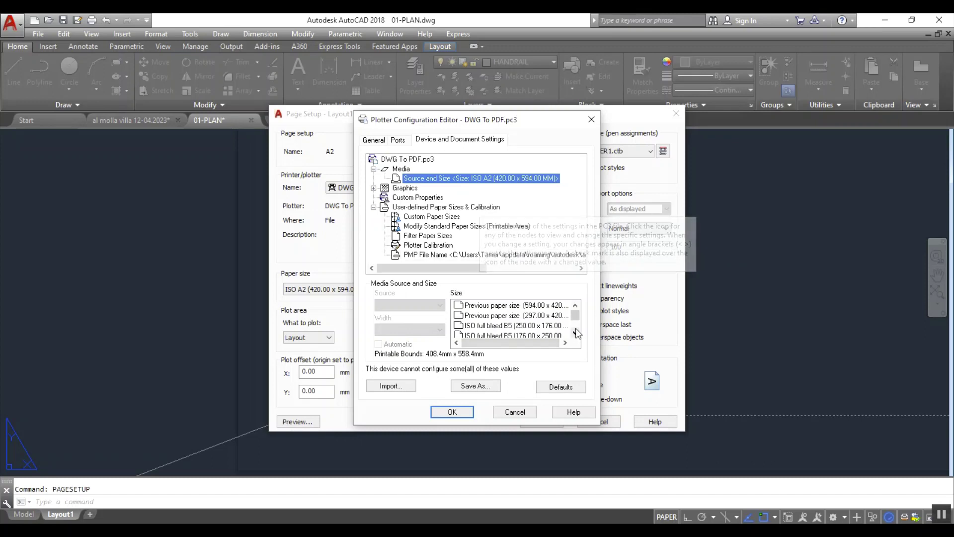
{"action": "left_click", "coordinate": [539, 307]}
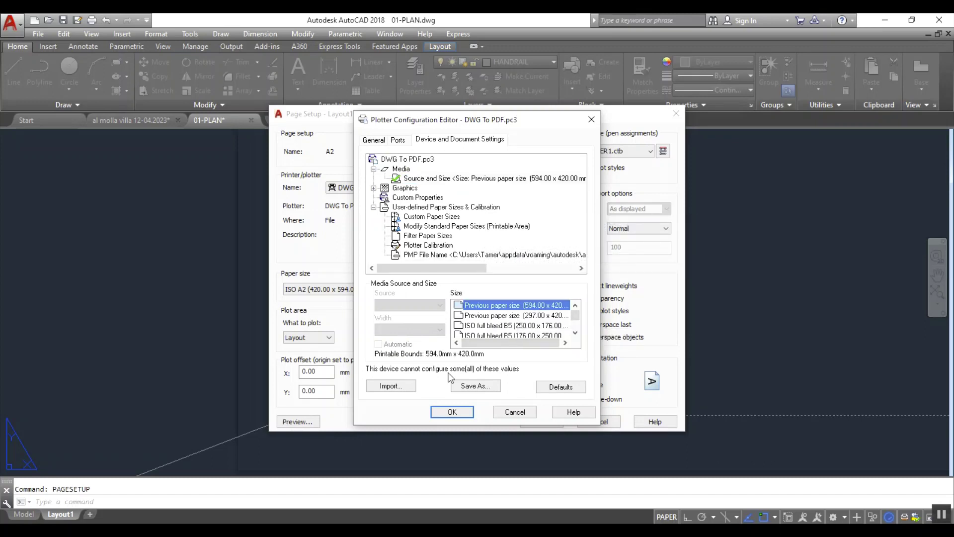
{"action": "left_click", "coordinate": [452, 411]}
{"action": "left_click", "coordinate": [450, 316]}
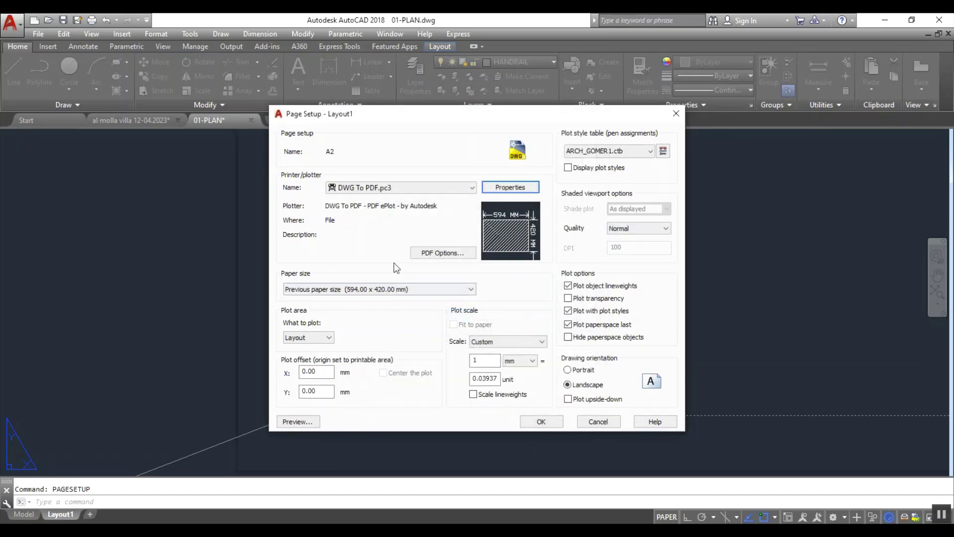
Set the plot area to a window spanning opposite corners of the small A2 rectangle
{"action": "left_click", "coordinate": [310, 339]}
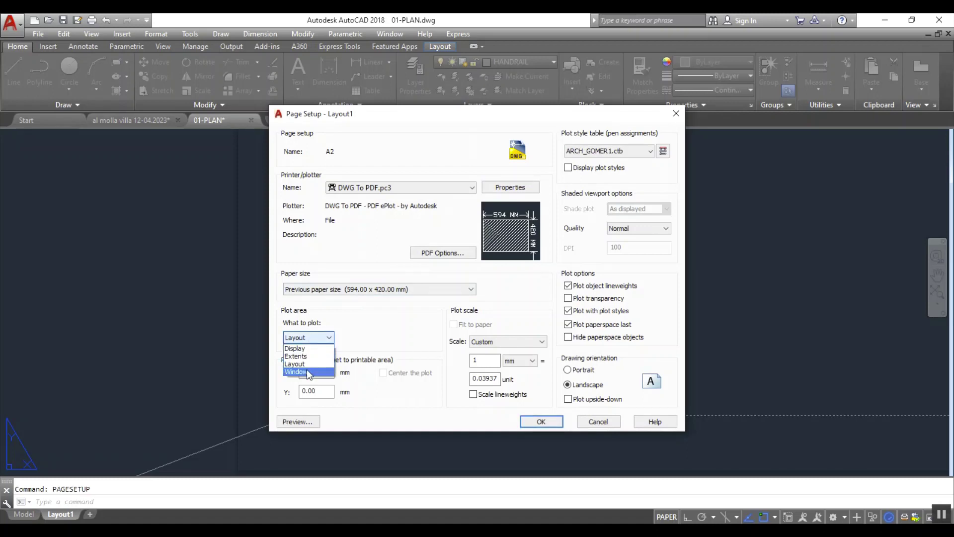
{"action": "left_click", "coordinate": [308, 372]}
{"action": "left_click", "coordinate": [293, 229]}
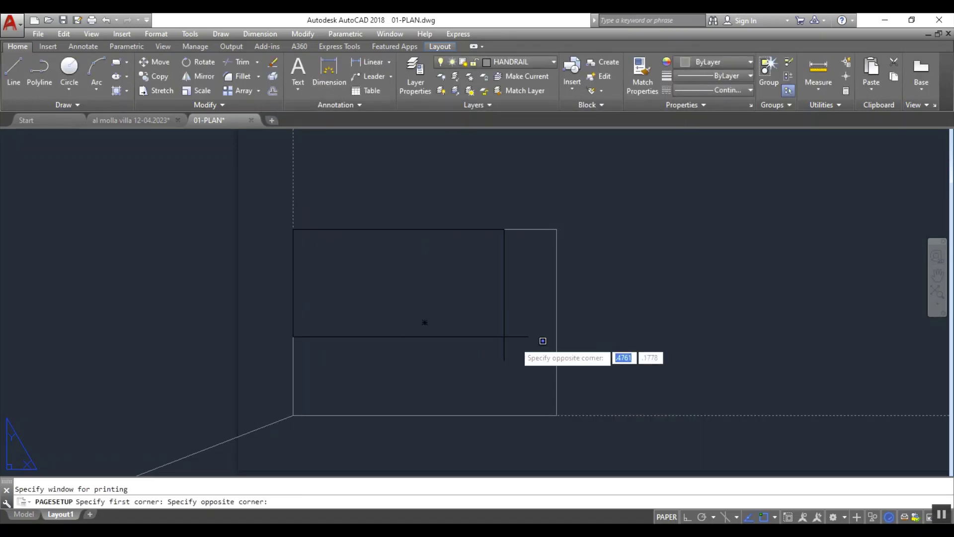
{"action": "left_click", "coordinate": [557, 415]}
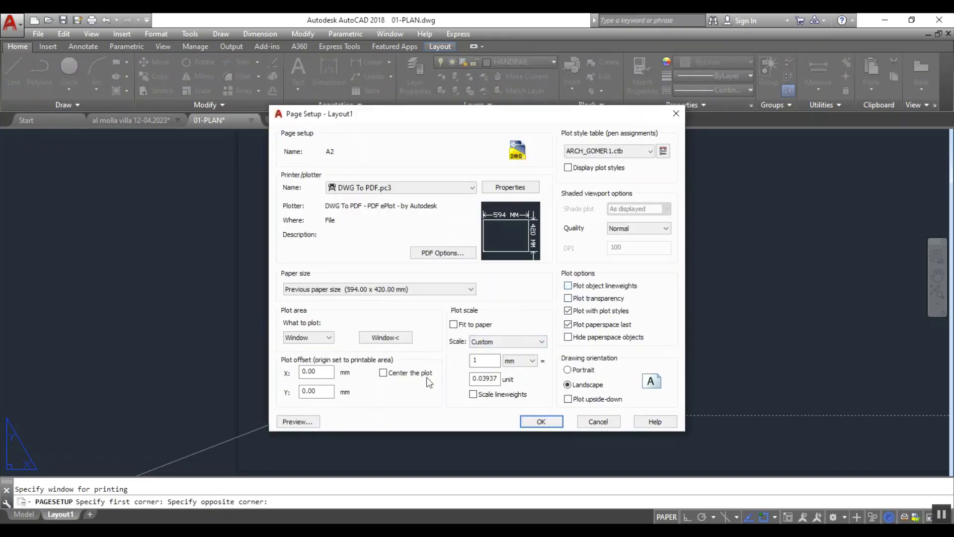
Turn off plotting of object lineweights, fit the centred plot to the paper, and preview it
{"action": "left_click", "coordinate": [453, 324]}
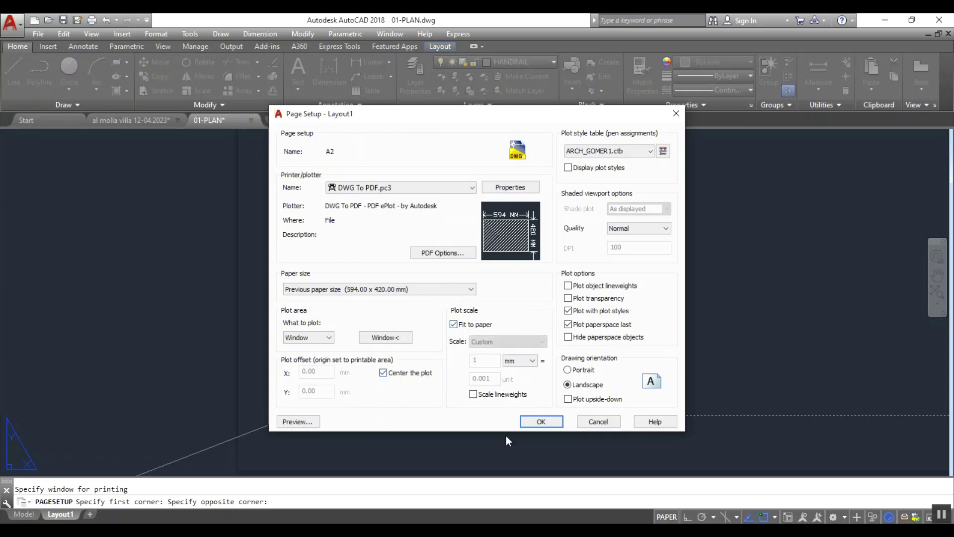
{"action": "left_click", "coordinate": [298, 422]}
{"action": "key", "text": "Escape"}
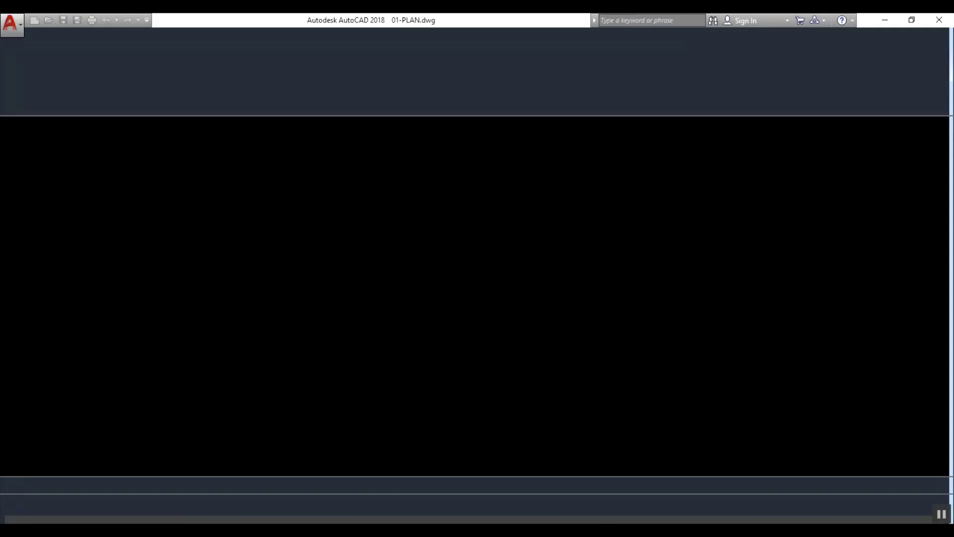
Save the A2 page setup and make it current for Layout1
{"action": "left_click", "coordinate": [537, 422]}
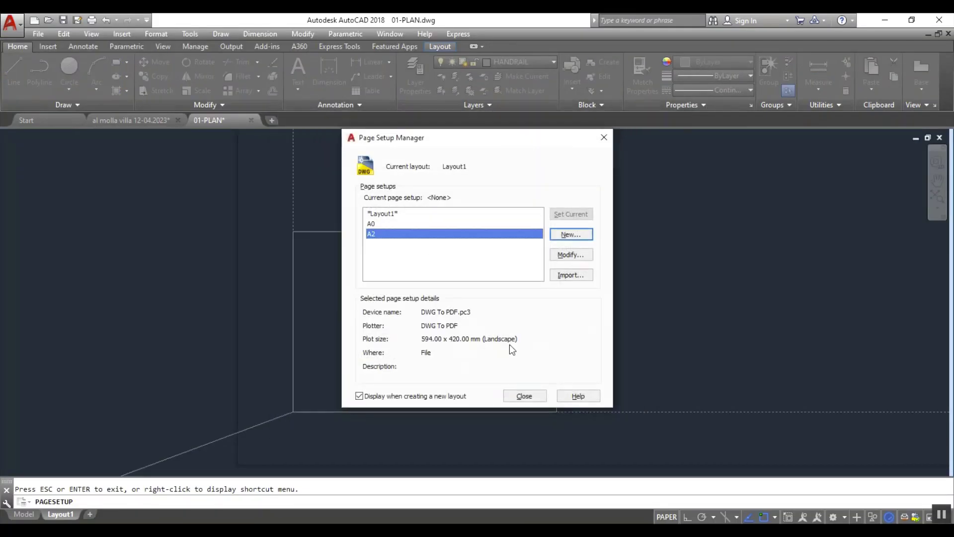
{"action": "left_click", "coordinate": [575, 215]}
{"action": "left_click", "coordinate": [523, 395]}
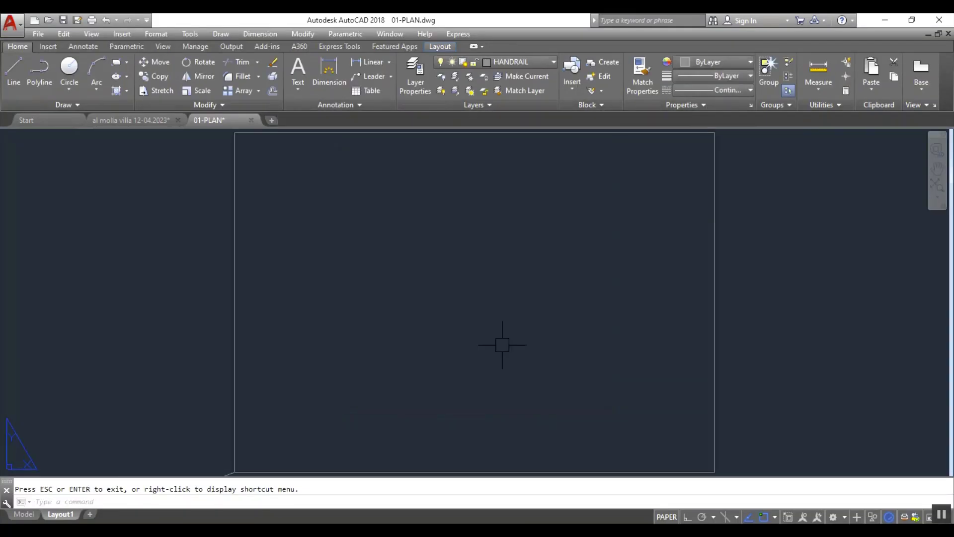
Erase the A2-sized rectangle from the layout, keeping the marker line
{"action": "scroll", "coordinate": [505, 343], "scroll_direction": "down", "scroll_amount": 3}
{"action": "type", "text": "E"}
{"action": "key", "text": "Return"}
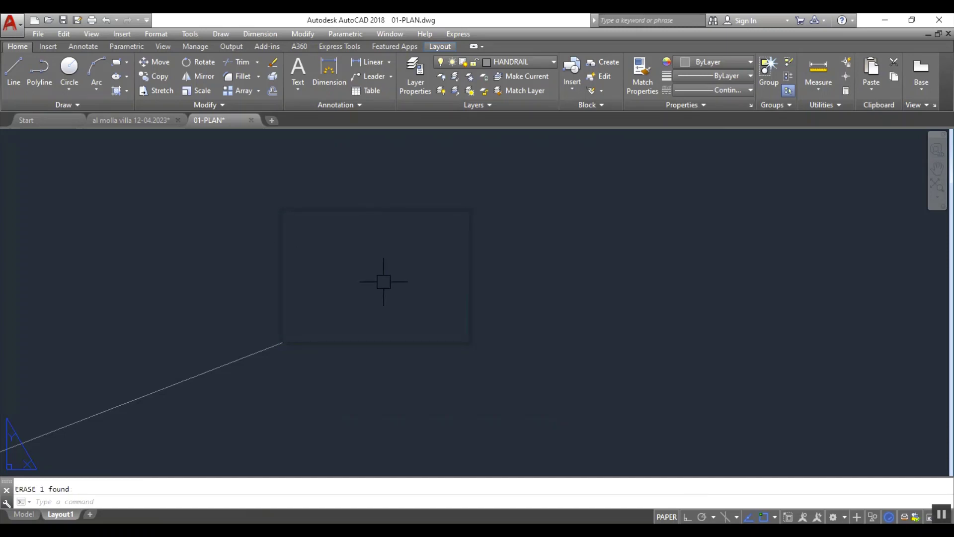
Undo the last erase to restore the A2 rectangle in the layout
{"action": "scroll", "coordinate": [451, 284], "scroll_direction": "down", "scroll_amount": 6}
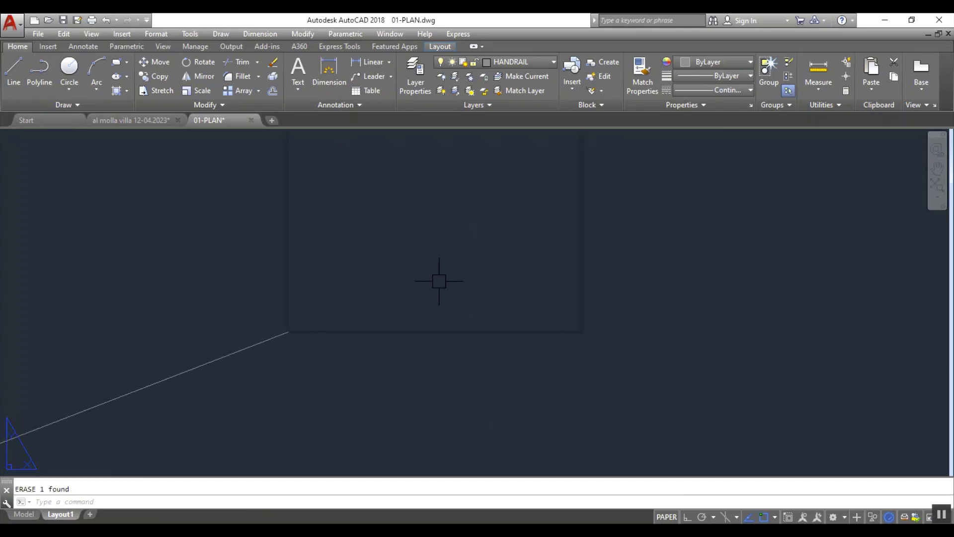
{"action": "middle_click_drag", "start_coordinate": [554, 252], "coordinate": [570, 323]}
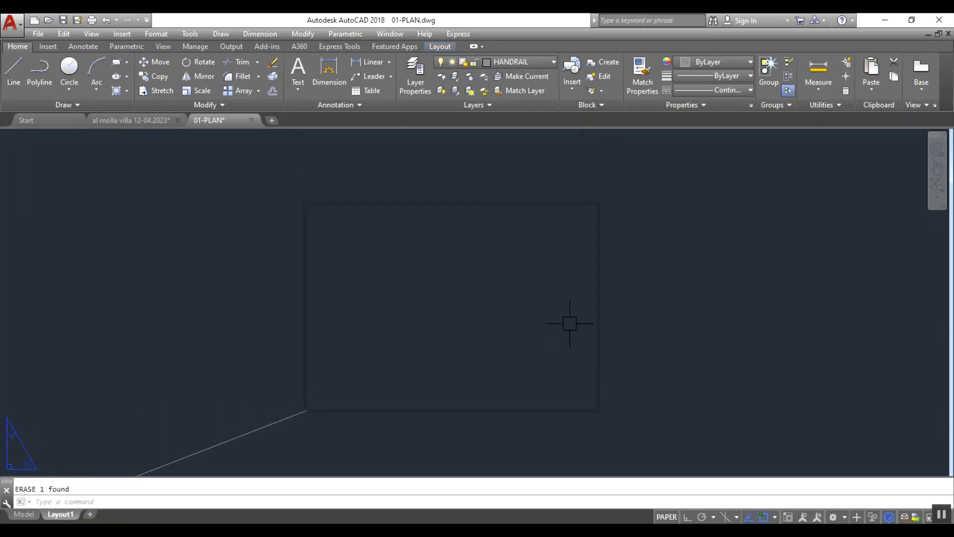
{"action": "key", "text": "ctrl+z"}
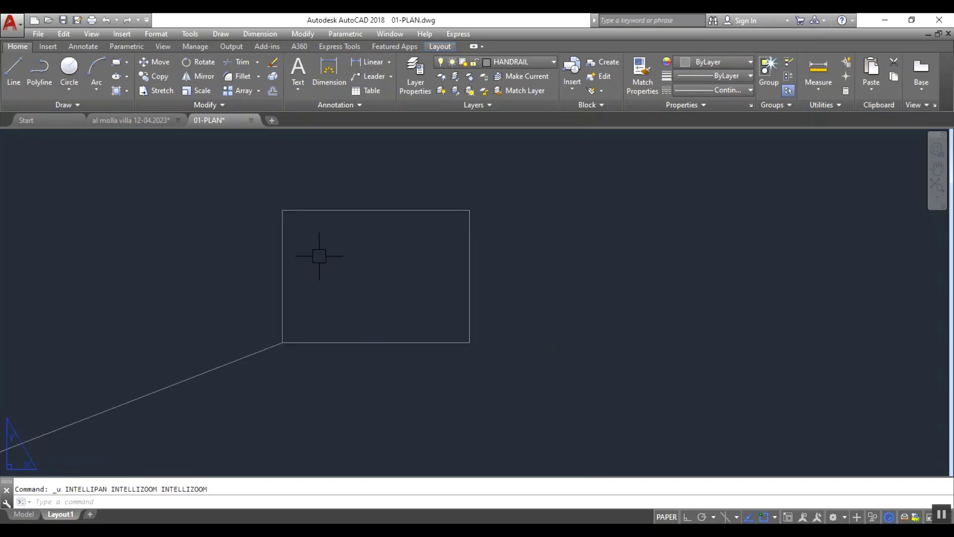
Erase the diagonal marker line that ends at the A2 rectangle's lower-left corner
{"action": "scroll", "coordinate": [291, 221], "scroll_direction": "up", "scroll_amount": 4}
{"action": "middle_click_drag", "start_coordinate": [239, 375], "coordinate": [352, 312]}
{"action": "key", "text": "Escape"}
{"action": "scroll", "coordinate": [352, 312], "scroll_direction": "down", "scroll_amount": 2}
{"action": "left_click", "coordinate": [313, 396]}
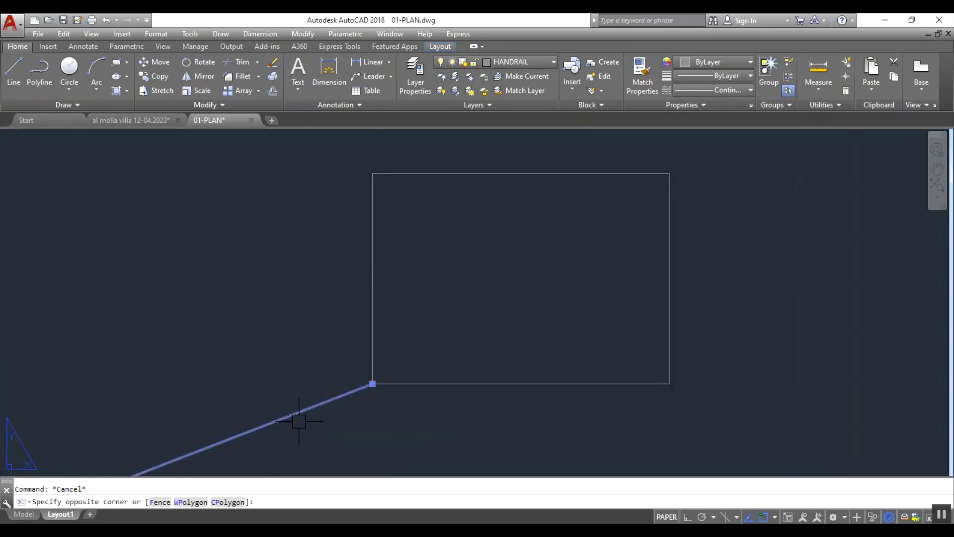
{"action": "left_click", "coordinate": [298, 417]}
{"action": "key", "text": "Delete"}
{"action": "middle_click_drag", "start_coordinate": [460, 299], "coordinate": [365, 321]}
{"action": "middle_click_drag", "start_coordinate": [406, 277], "coordinate": [381, 285]}
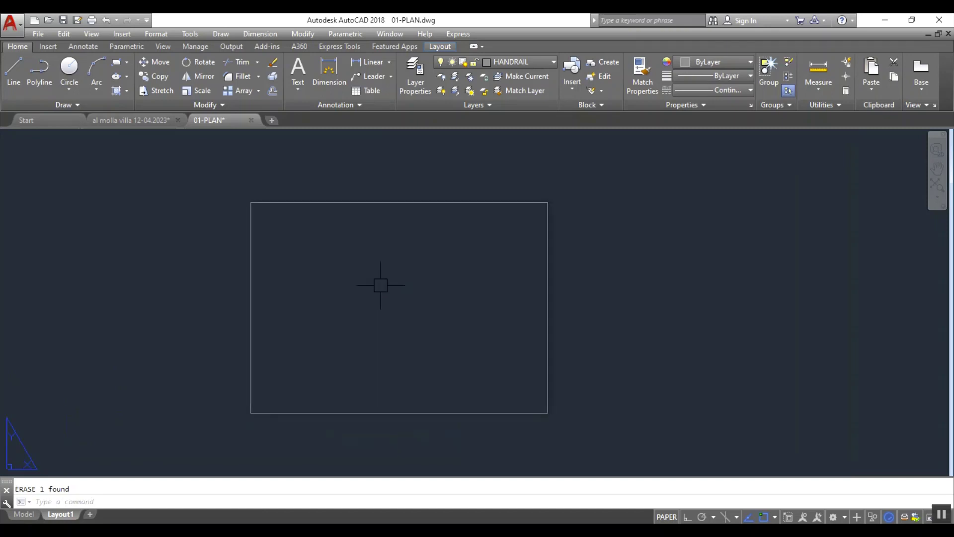
In the al molla villa 12-04.2023 drawing, copy the complete title block frame around the first floor plan sheet
{"action": "left_click", "coordinate": [120, 120]}
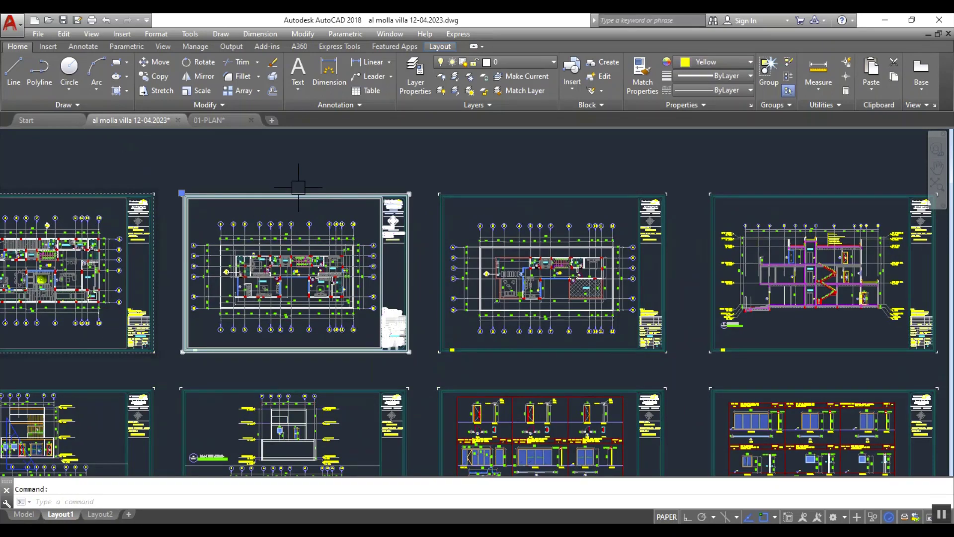
{"action": "left_click", "coordinate": [300, 180]}
{"action": "left_click", "coordinate": [287, 198]}
{"action": "left_click", "coordinate": [371, 151]}
{"action": "left_click", "coordinate": [425, 372]}
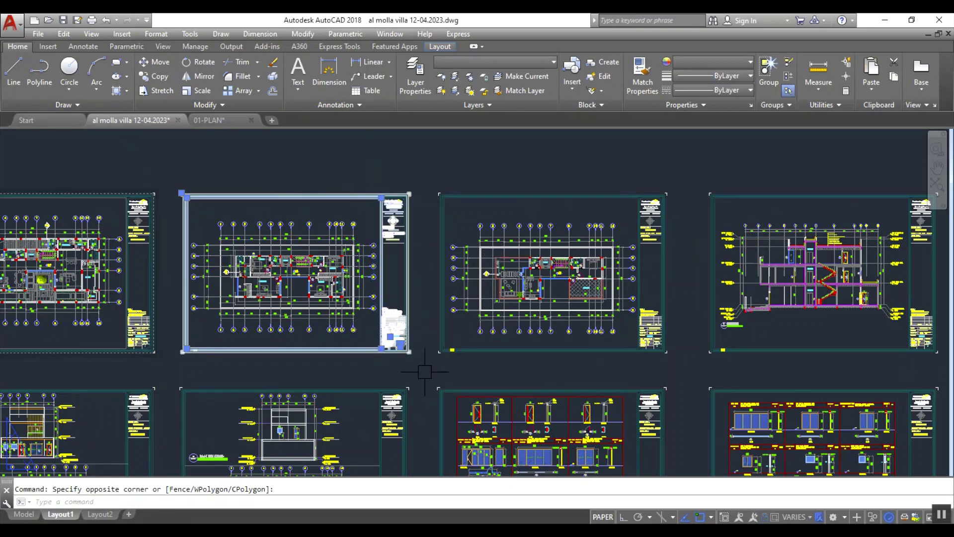
{"action": "key", "text": "ctrl+c"}
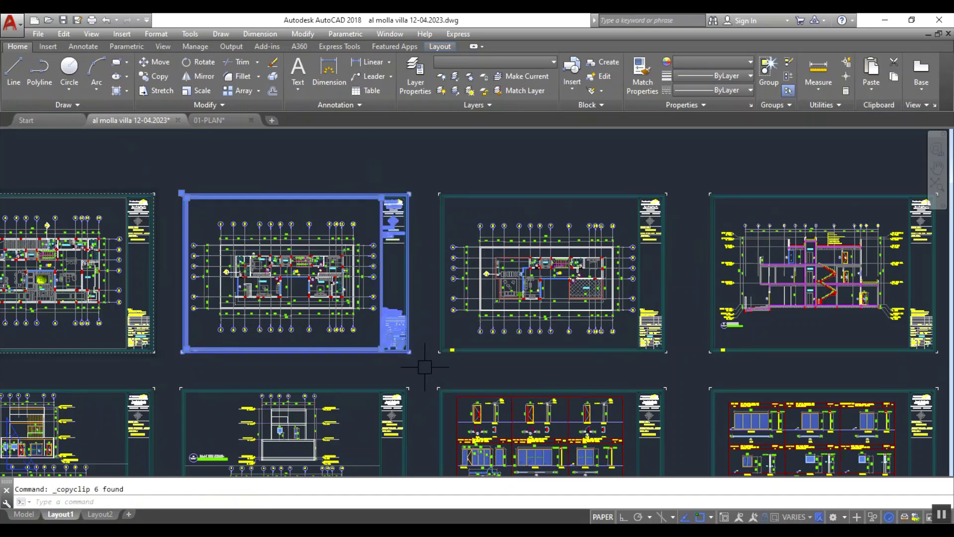
Paste the copied title block frame into the 01-PLAN layout, beside the A2 rectangle
{"action": "left_click", "coordinate": [214, 120]}
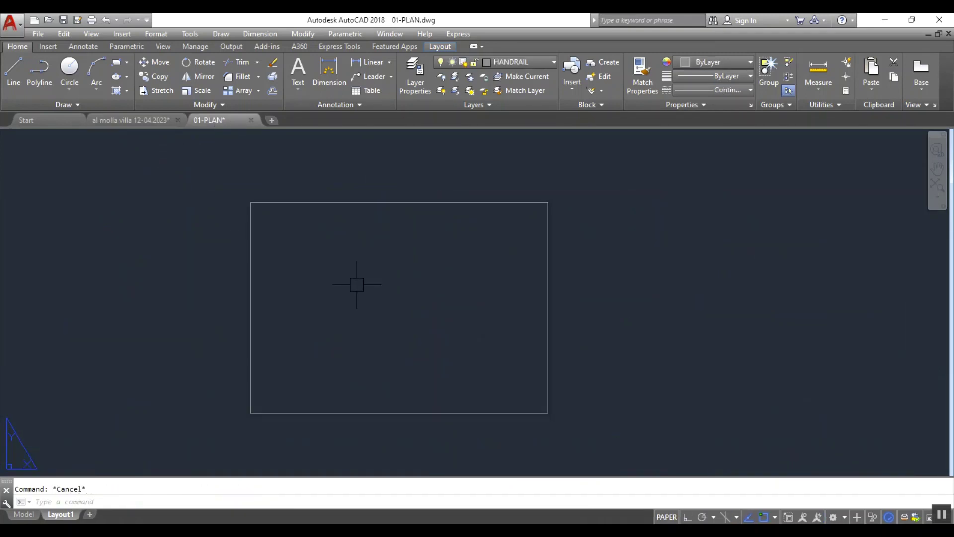
{"action": "key", "text": "ctrl+v"}
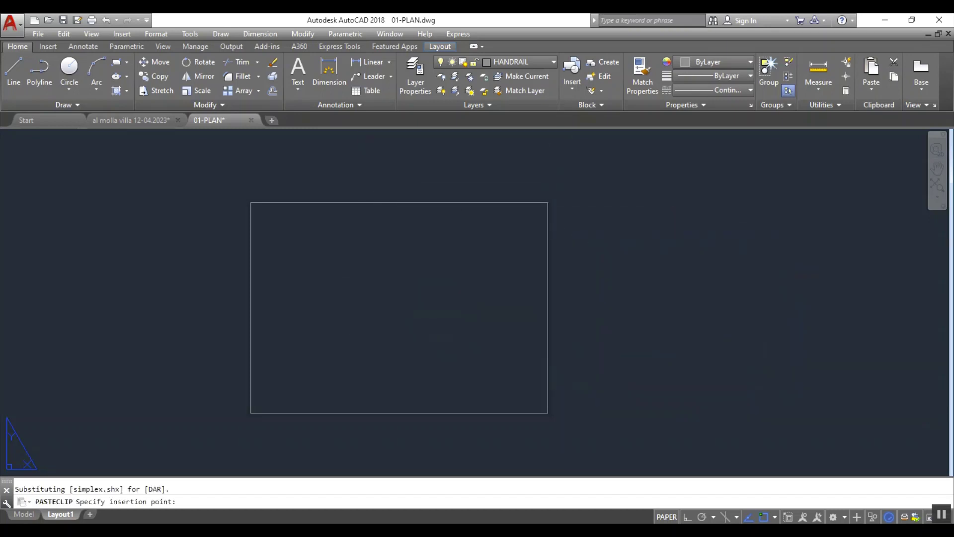
{"action": "left_click", "coordinate": [601, 392]}
{"action": "middle_click_drag", "start_coordinate": [600, 393], "coordinate": [579, 366]}
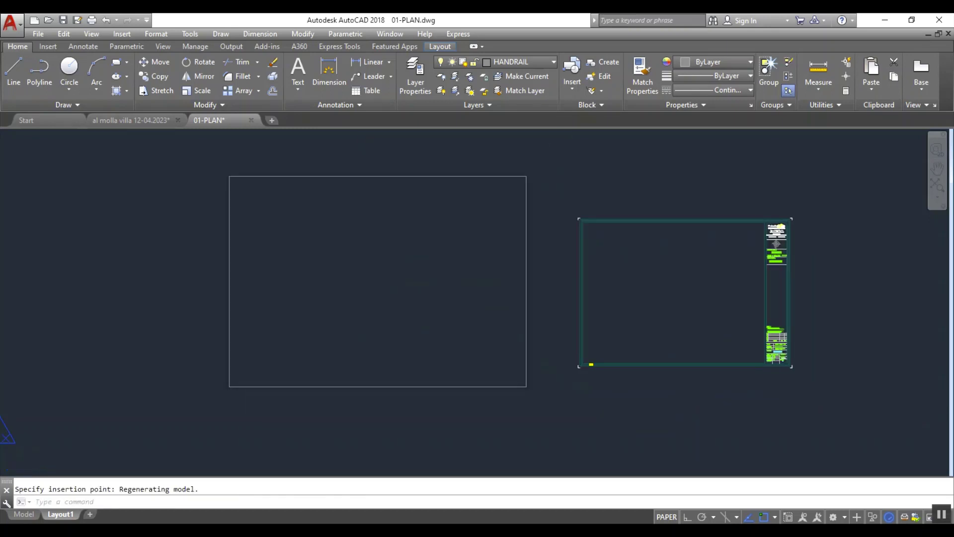
Move the pasted title block so its lower-left corner sits on the A2 rectangle's lower-left corner
{"action": "middle_click_drag", "start_coordinate": [637, 386], "coordinate": [618, 390]}
{"action": "type", "text": "m"}
{"action": "key", "text": "space"}
{"action": "left_click", "coordinate": [528, 169]}
{"action": "left_click", "coordinate": [792, 403]}
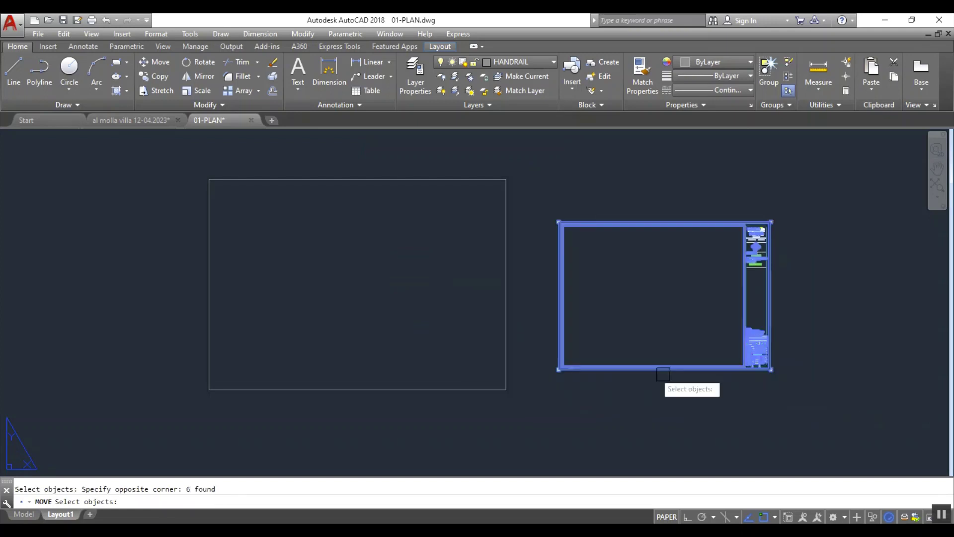
{"action": "key", "text": "space"}
{"action": "scroll", "coordinate": [556, 378], "scroll_direction": "up", "scroll_amount": 3}
{"action": "left_click", "coordinate": [511, 325]}
{"action": "scroll", "coordinate": [512, 325], "scroll_direction": "down", "scroll_amount": 5}
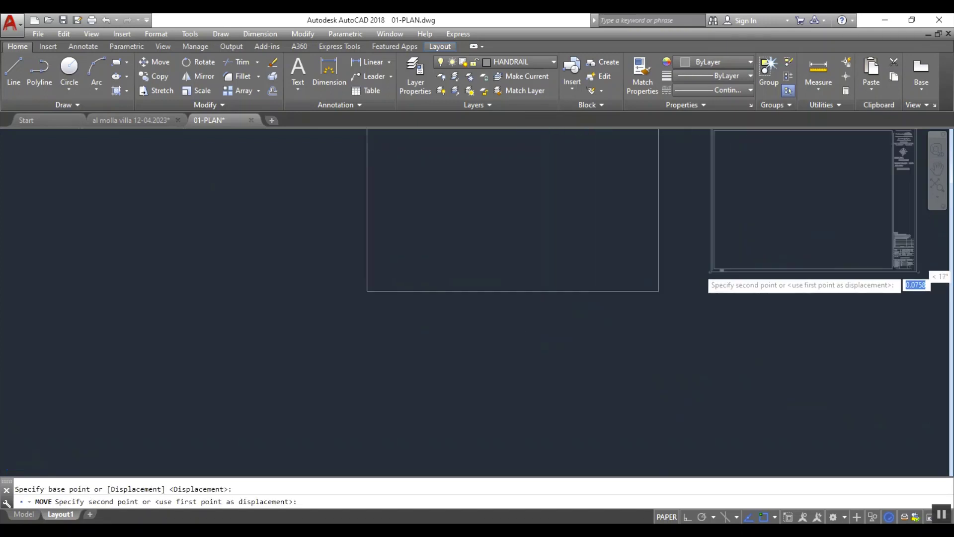
{"action": "left_click", "coordinate": [509, 270]}
{"action": "key", "text": "Escape"}
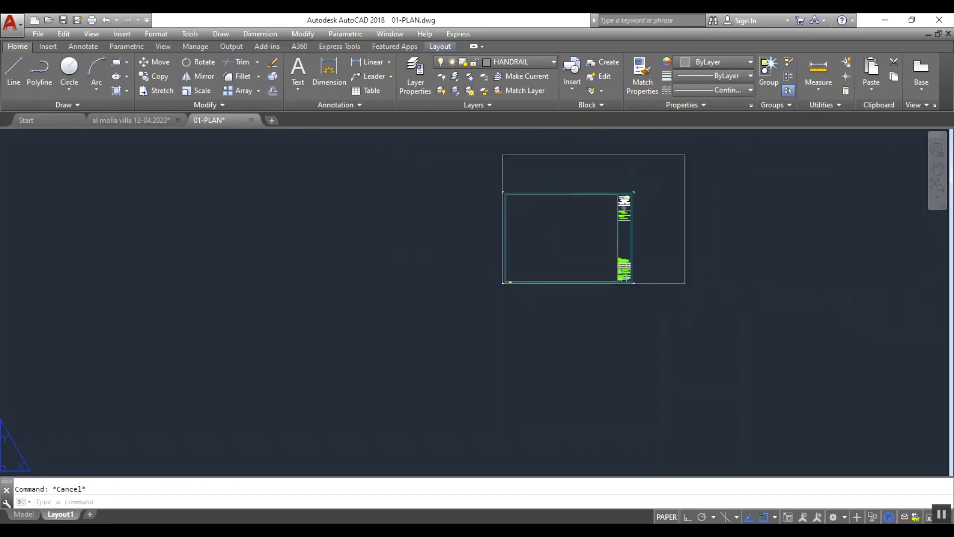
Scale the title block by reference from its lower-left corner so its bottom width matches the A2 rectangle's bottom edge
{"action": "scroll", "coordinate": [486, 253], "scroll_direction": "down", "scroll_amount": 2}
{"action": "type", "text": "SC"}
{"action": "key", "text": "space"}
{"action": "scroll", "coordinate": [434, 209], "scroll_direction": "up", "scroll_amount": 2}
{"action": "left_click", "coordinate": [435, 210]}
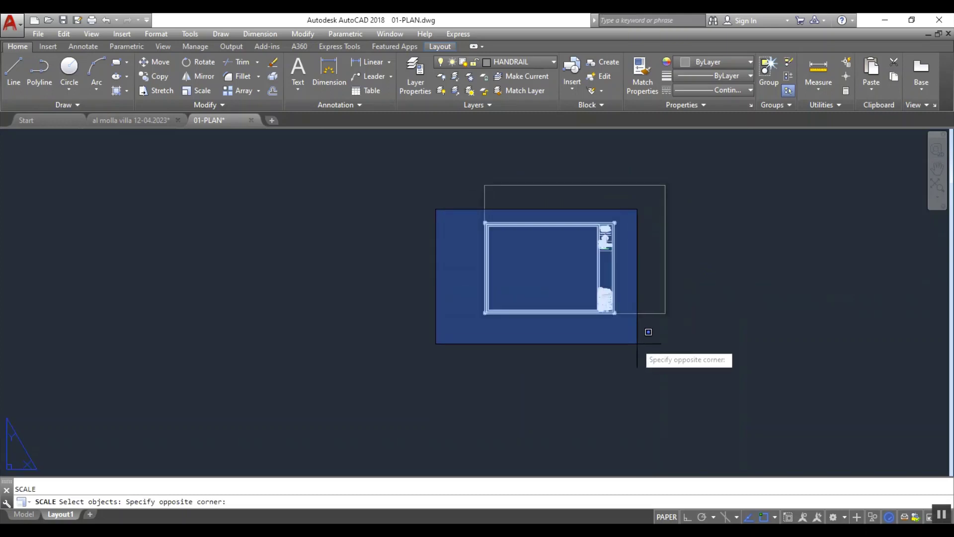
{"action": "left_click", "coordinate": [638, 344]}
{"action": "key", "text": "space"}
{"action": "scroll", "coordinate": [463, 313], "scroll_direction": "up", "scroll_amount": 2}
{"action": "scroll", "coordinate": [639, 321], "scroll_direction": "up", "scroll_amount": 4}
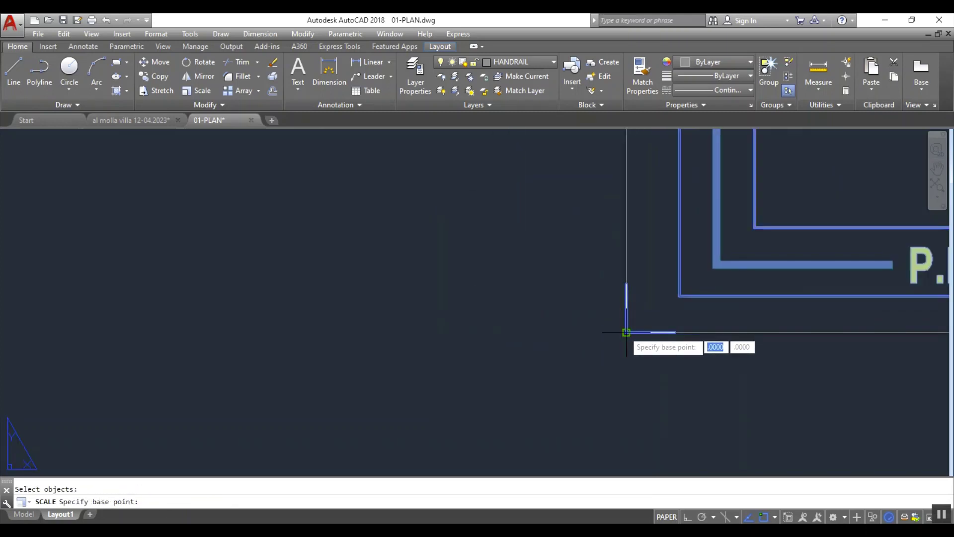
{"action": "left_click", "coordinate": [627, 332]}
{"action": "type", "text": "R"}
{"action": "key", "text": "space"}
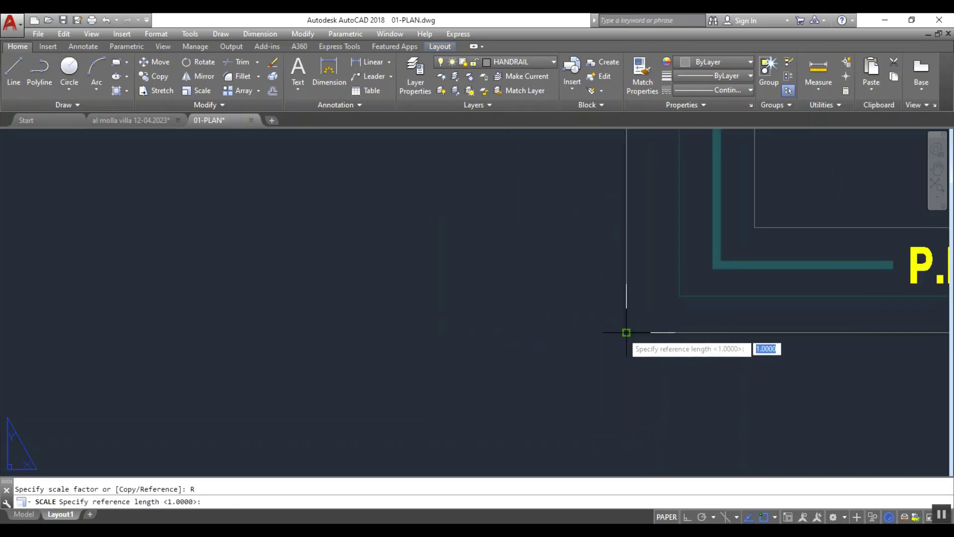
{"action": "left_click", "coordinate": [626, 332]}
{"action": "scroll", "coordinate": [360, 356], "scroll_direction": "down", "scroll_amount": 3}
{"action": "scroll", "coordinate": [647, 334], "scroll_direction": "up", "scroll_amount": 4}
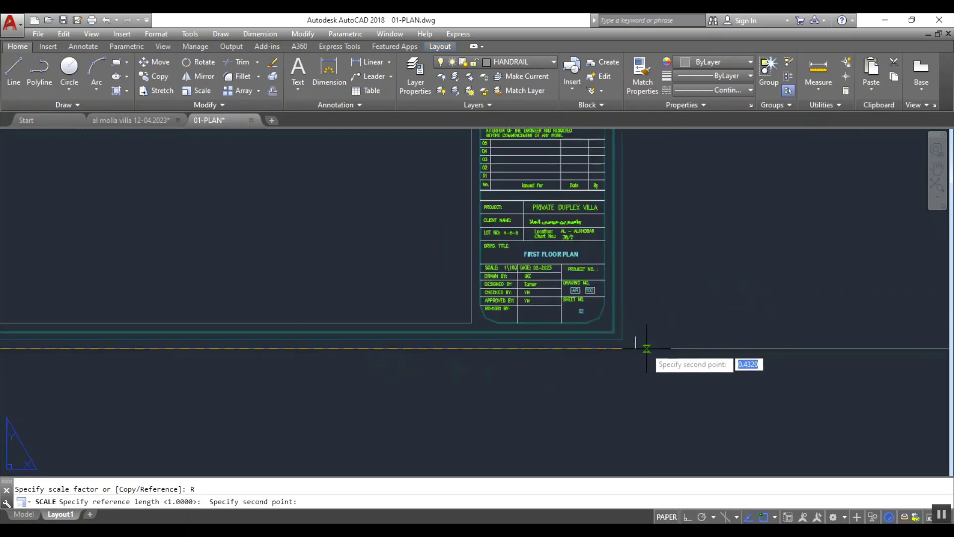
{"action": "left_click", "coordinate": [633, 343]}
{"action": "scroll", "coordinate": [616, 355], "scroll_direction": "down", "scroll_amount": 3}
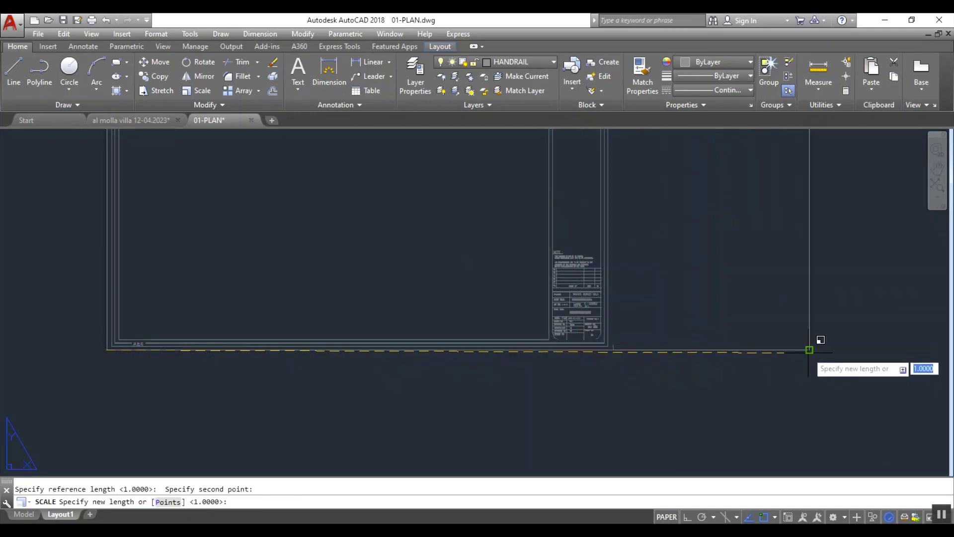
{"action": "key", "text": "Escape"}
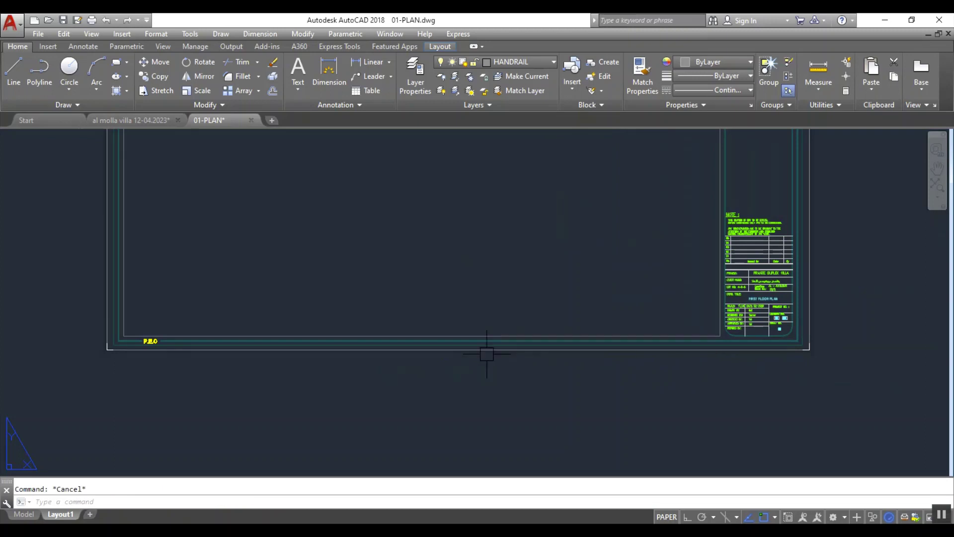
Erase the A2 rectangle around the scaled title block
{"action": "scroll", "coordinate": [486, 351], "scroll_direction": "down", "scroll_amount": 3}
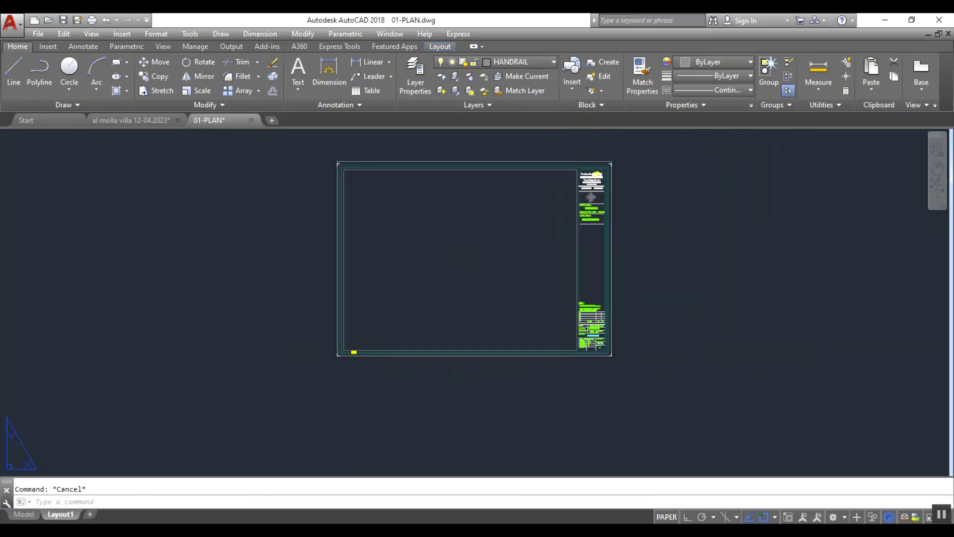
{"action": "left_click", "coordinate": [619, 234]}
{"action": "key", "text": "Delete"}
{"action": "scroll", "coordinate": [468, 153], "scroll_direction": "up", "scroll_amount": 2}
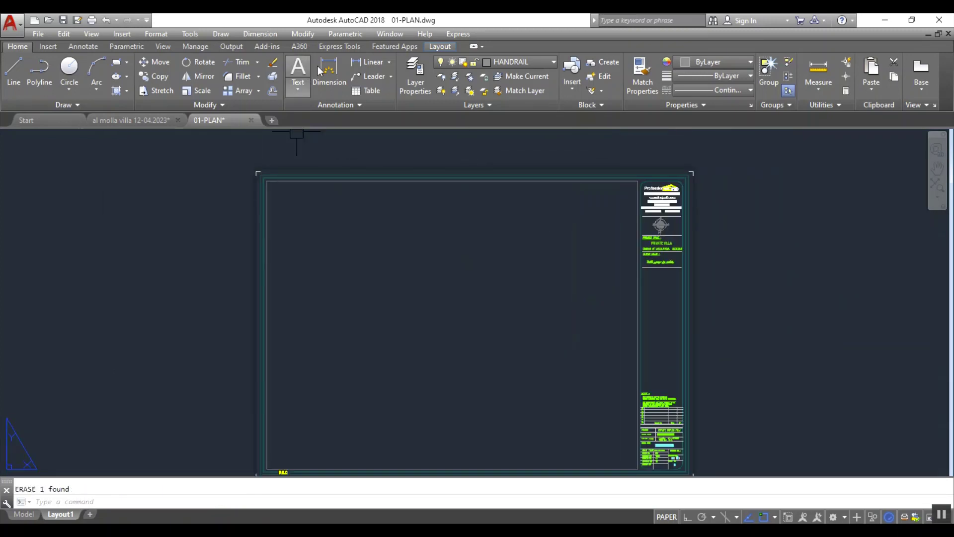
Add a linear dimension above the title block between its two upper corner marks
{"action": "left_click", "coordinate": [370, 62]}
{"action": "left_click", "coordinate": [259, 172]}
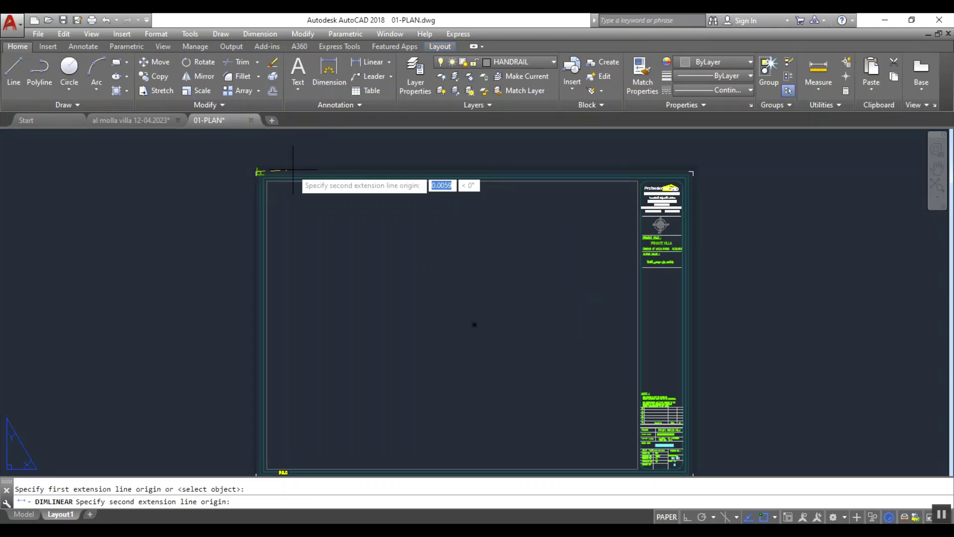
{"action": "left_click", "coordinate": [691, 173]}
{"action": "middle_click_drag", "start_coordinate": [691, 173], "coordinate": [659, 282]}
{"action": "scroll", "coordinate": [497, 331], "scroll_direction": "down", "scroll_amount": 2}
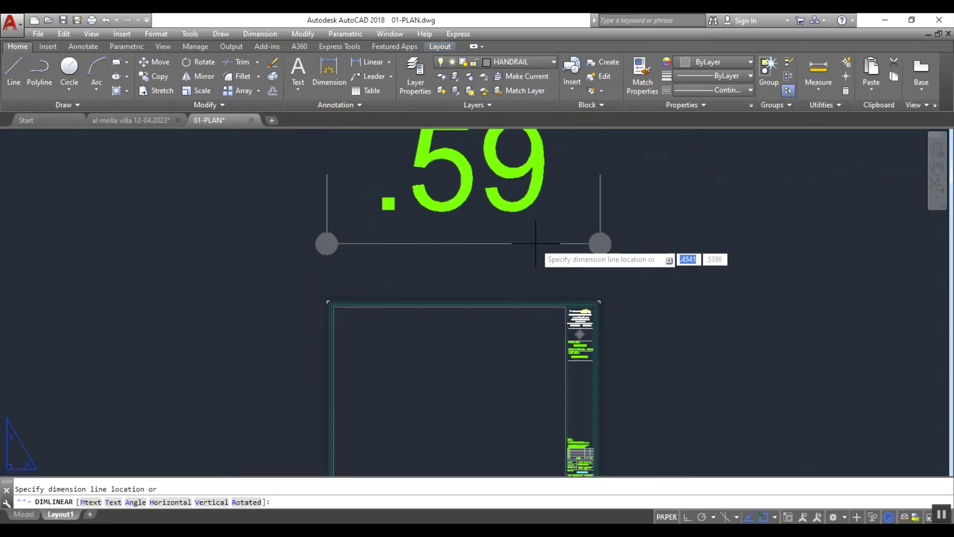
{"action": "left_click", "coordinate": [536, 243]}
Add a vertical linear dimension beside the title block between its upper-right and lower-right corner marks
{"action": "key", "text": "space"}
{"action": "scroll", "coordinate": [599, 302], "scroll_direction": "up", "scroll_amount": 3}
{"action": "left_click", "coordinate": [598, 294]}
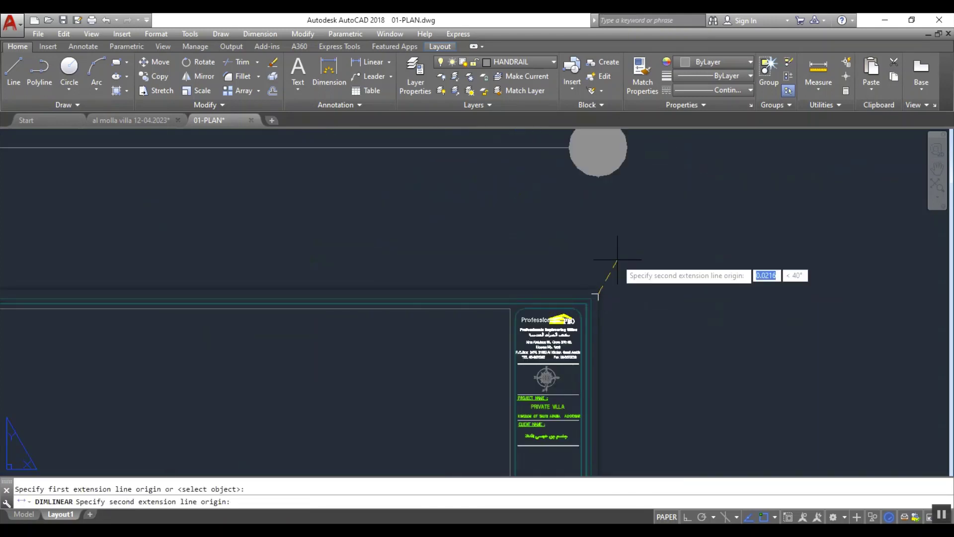
{"action": "scroll", "coordinate": [603, 240], "scroll_direction": "down", "scroll_amount": 3}
{"action": "scroll", "coordinate": [603, 341], "scroll_direction": "up", "scroll_amount": 4}
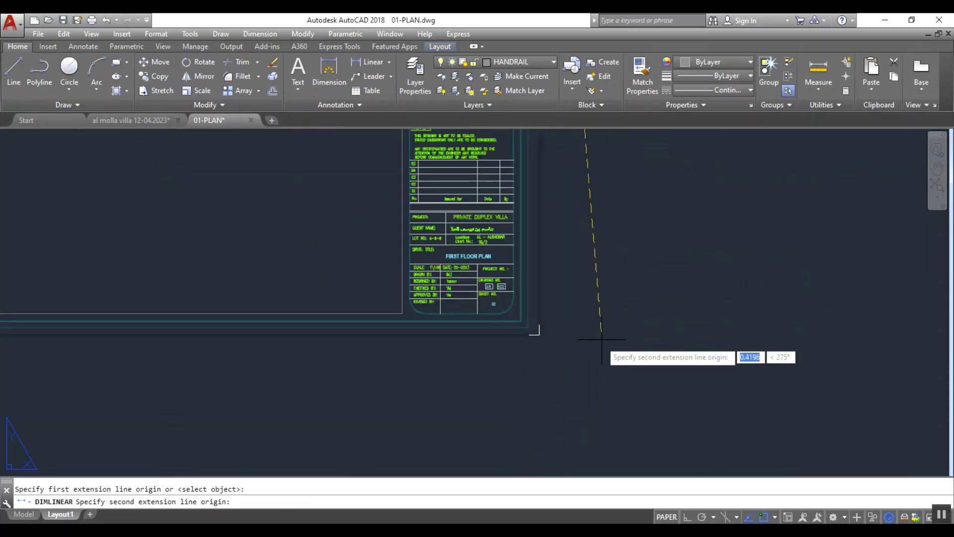
{"action": "left_click", "coordinate": [539, 334]}
{"action": "scroll", "coordinate": [539, 334], "scroll_direction": "down", "scroll_amount": 3}
{"action": "left_click", "coordinate": [679, 348]}
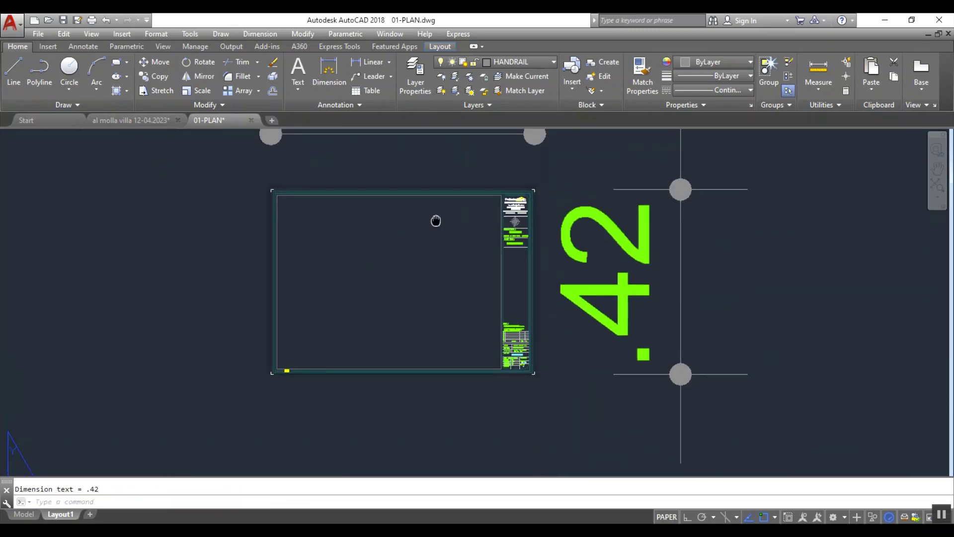
Compare the sheet dimensions with the A2 millimetre size on the paper sizes web page, and return to AutoCAD
{"action": "middle_click_drag", "start_coordinate": [437, 219], "coordinate": [448, 344]}
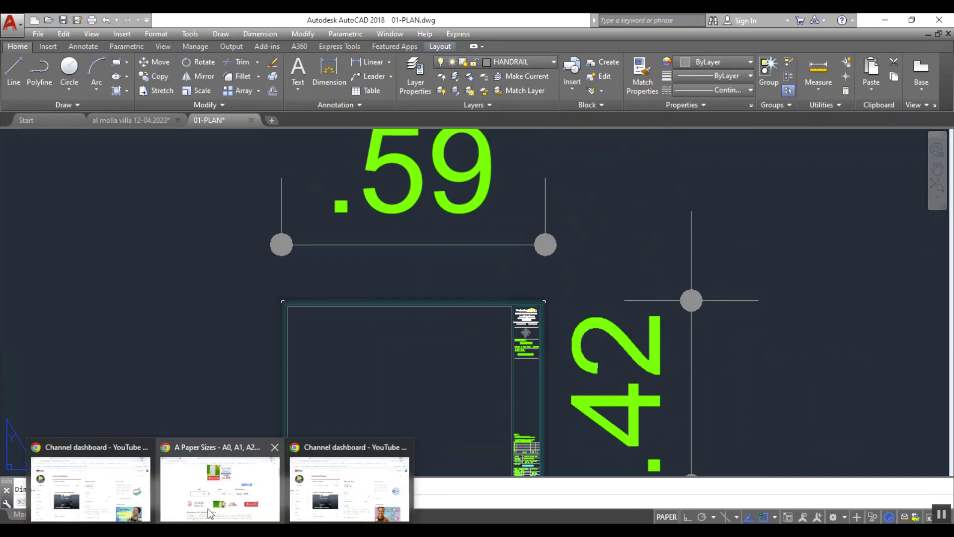
{"action": "left_click", "coordinate": [213, 506]}
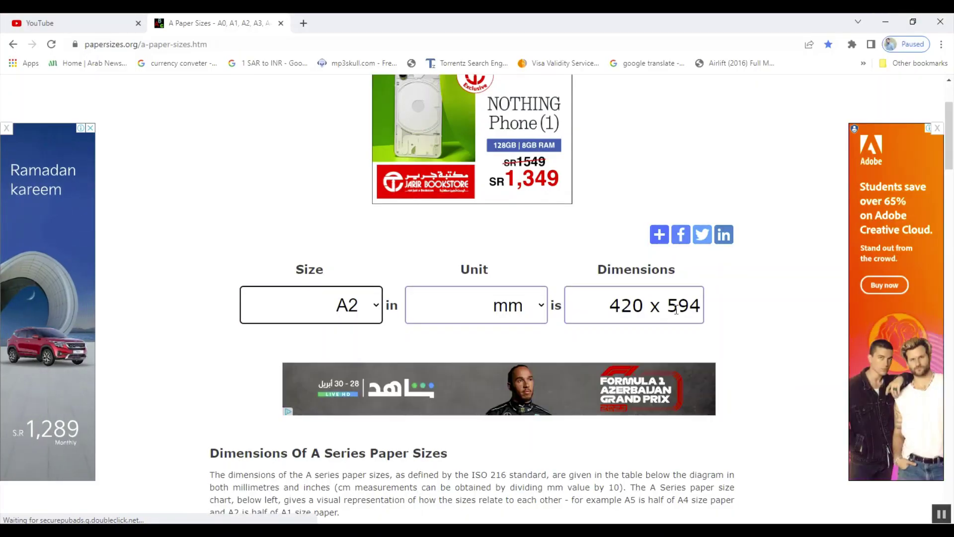
{"action": "left_click", "coordinate": [885, 21]}
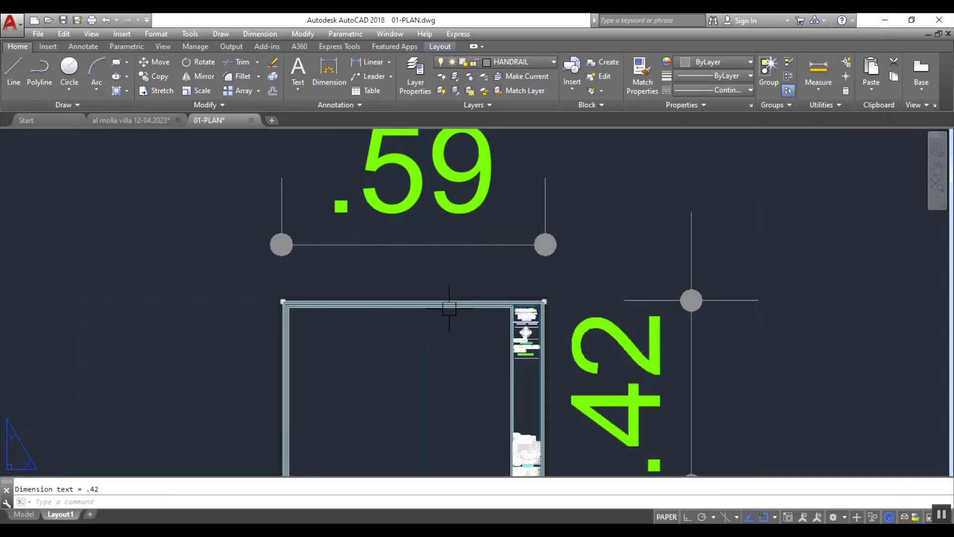
Erase both the width and the height dimensions from around the title block
{"action": "left_click", "coordinate": [526, 244]}
{"action": "left_click", "coordinate": [448, 254]}
{"action": "type", "text": "e"}
{"action": "key", "text": "space"}
{"action": "left_click", "coordinate": [582, 243]}
{"action": "left_click", "coordinate": [536, 348]}
{"action": "type", "text": "e"}
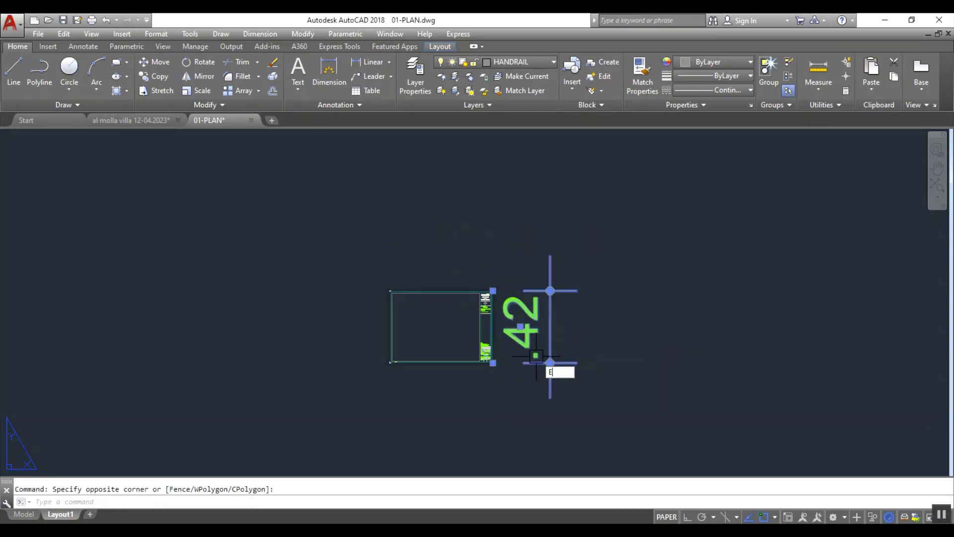
{"action": "key", "text": "space"}
{"action": "scroll", "coordinate": [423, 336], "scroll_direction": "up", "scroll_amount": 5}
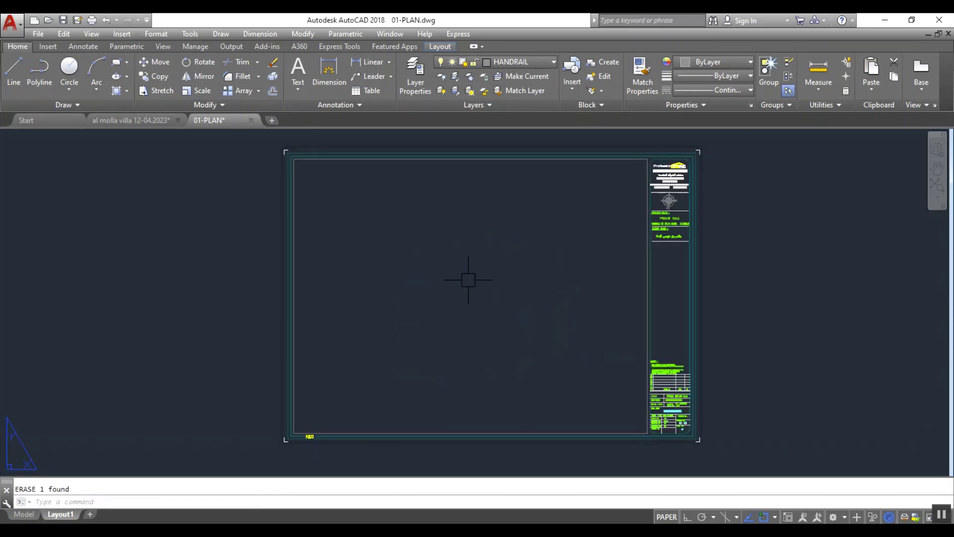
{"action": "type", "text": "MV"}
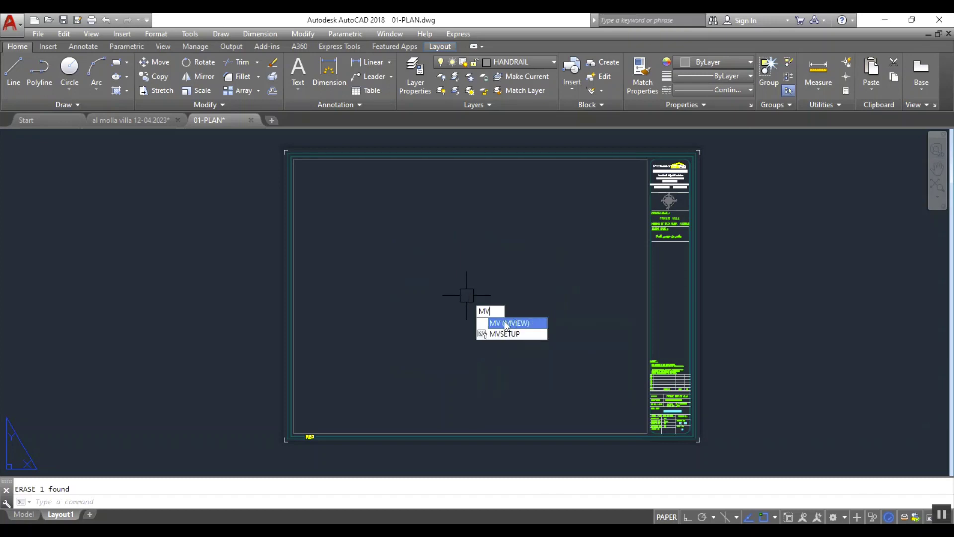
{"action": "left_click", "coordinate": [518, 323]}
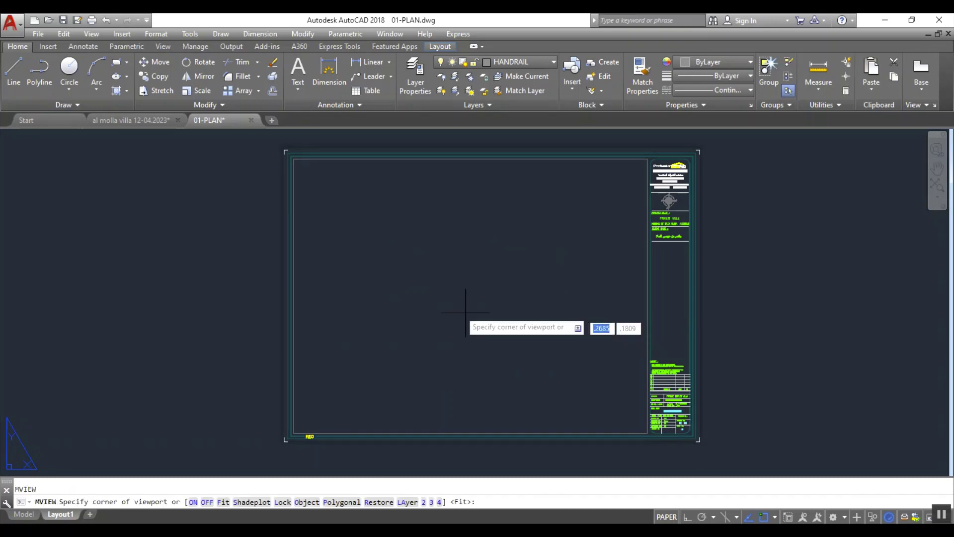
{"action": "key", "text": "Escape"}
Send the title block behind the other objects on the sheet
{"action": "left_click", "coordinate": [294, 174]}
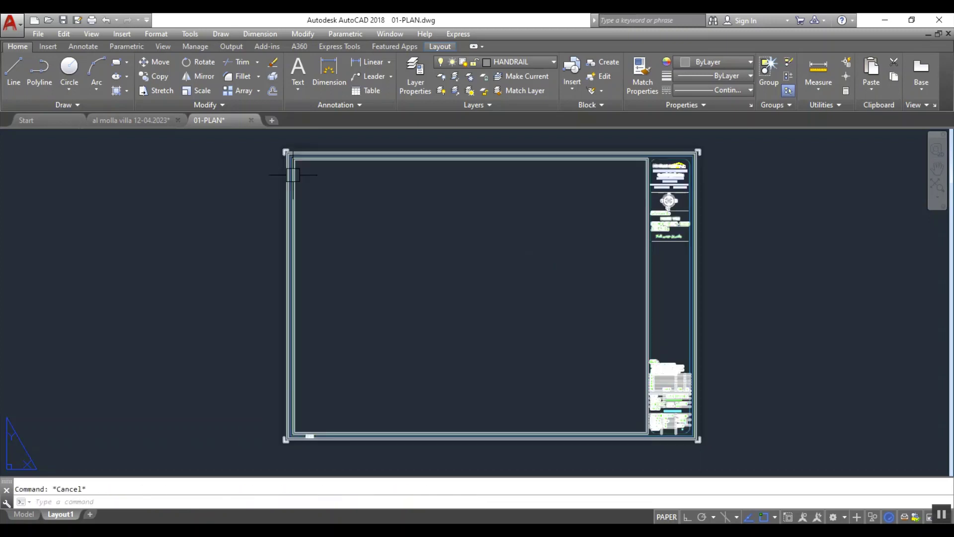
{"action": "scroll", "coordinate": [300, 166], "scroll_direction": "up", "scroll_amount": 3}
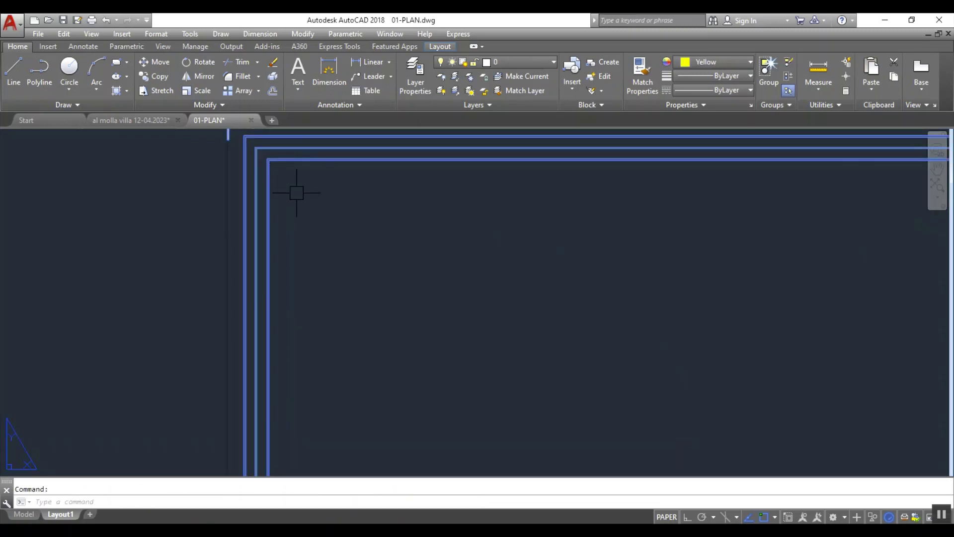
{"action": "left_click", "coordinate": [280, 160]}
{"action": "right_click", "coordinate": [299, 182]}
{"action": "mouse_move", "coordinate": [360, 354]}
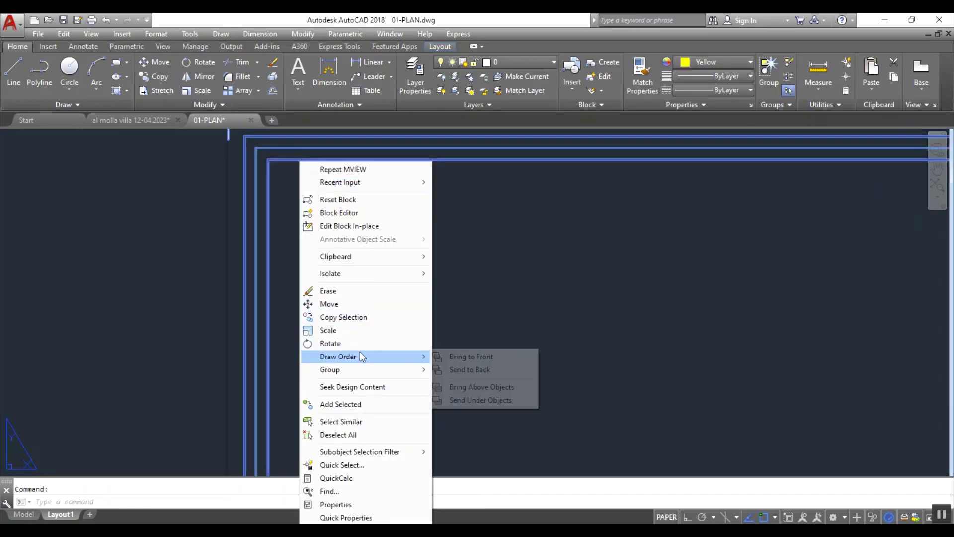
{"action": "left_click", "coordinate": [469, 370]}
Erase the existing viewport that fills the title block's inner frame
{"action": "key", "text": "Delete"}
{"action": "scroll", "coordinate": [390, 264], "scroll_direction": "down", "scroll_amount": 5}
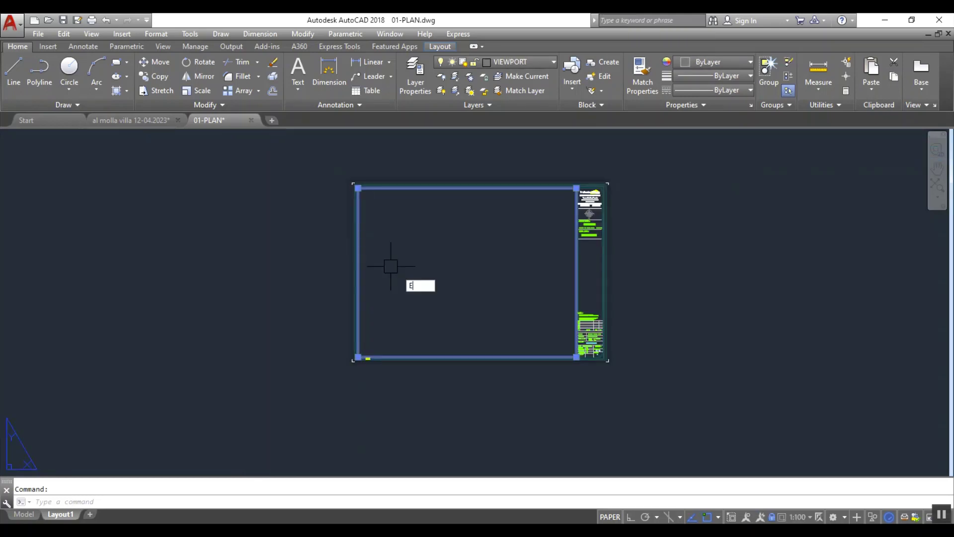
{"action": "scroll", "coordinate": [422, 227], "scroll_direction": "up", "scroll_amount": 2}
Create a rectangular viewport with MVIEW between the upper-left and lower-right corners of the title block's inner drawing frame
{"action": "type", "text": "V"}
{"action": "key", "text": "Return"}
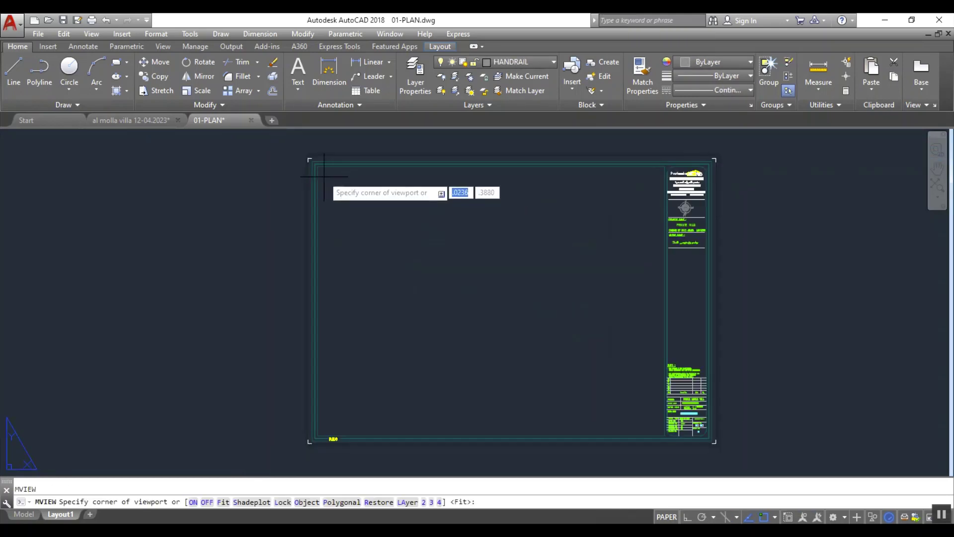
{"action": "left_click", "coordinate": [317, 167]}
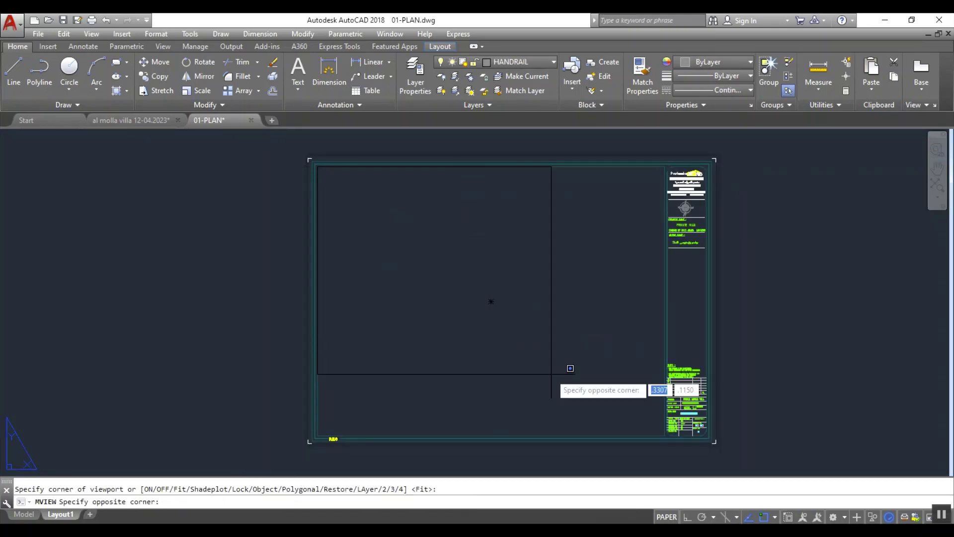
{"action": "left_click", "coordinate": [665, 435]}
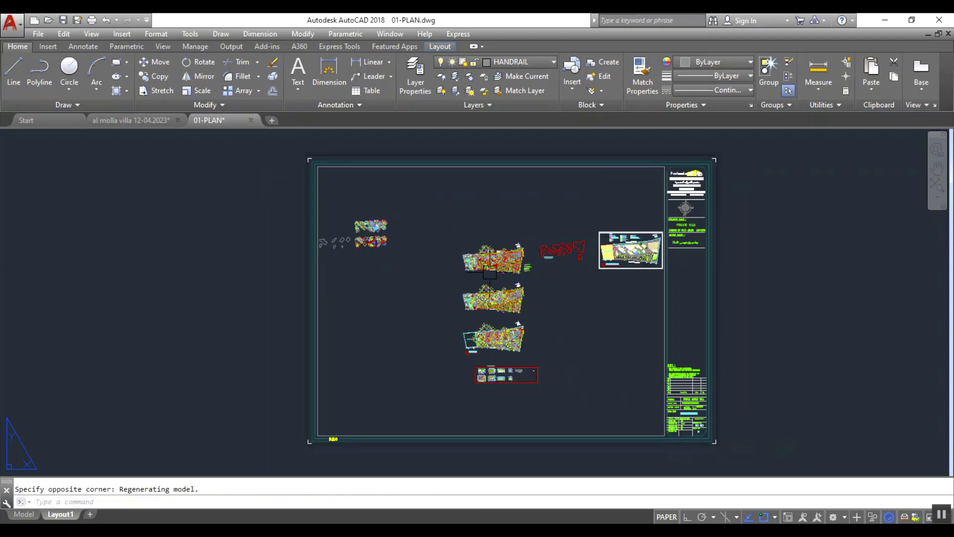
Activate the viewport's model space and frame the uppermost of the three stacked site plans in it
{"action": "double_click", "coordinate": [521, 280]}
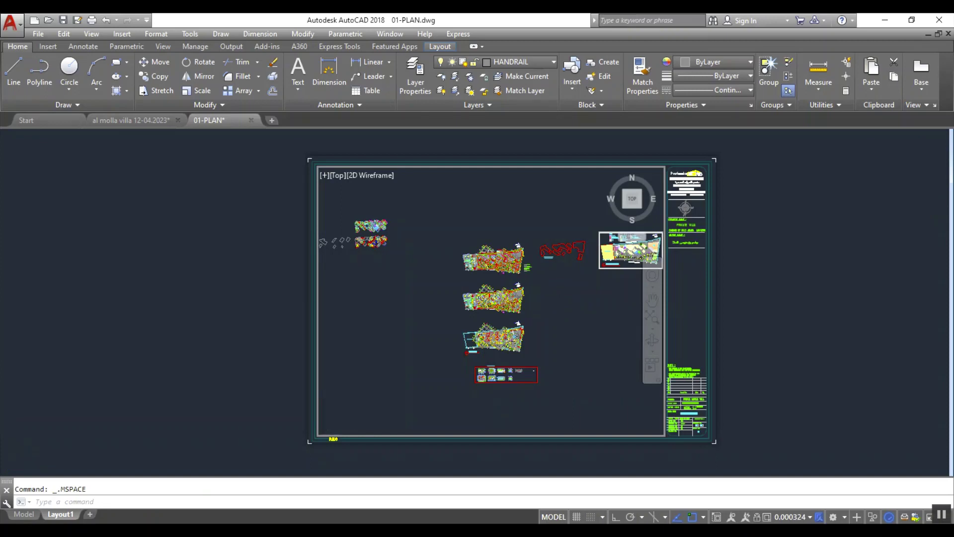
{"action": "scroll", "coordinate": [482, 278], "scroll_direction": "up", "scroll_amount": 8}
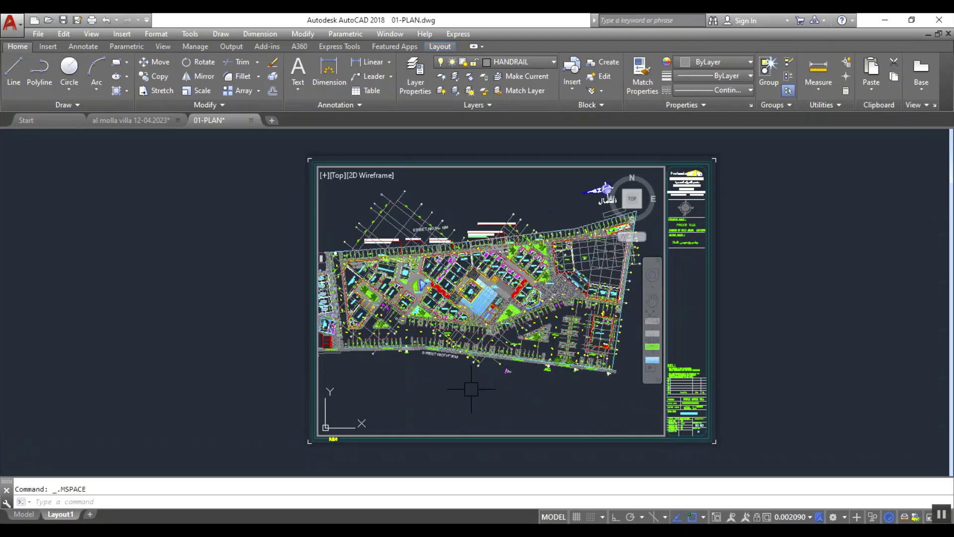
{"action": "middle_click_drag", "start_coordinate": [471, 389], "coordinate": [499, 396]}
{"action": "scroll", "coordinate": [484, 301], "scroll_direction": "down", "scroll_amount": 4}
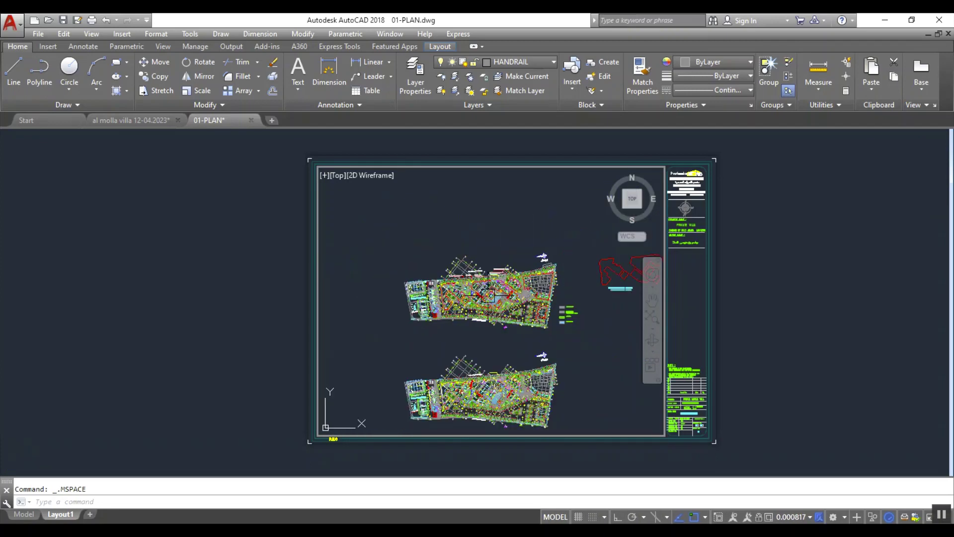
{"action": "scroll", "coordinate": [491, 298], "scroll_direction": "up", "scroll_amount": 4}
Try the preset scales 1:100, 1:1000 and 1:4 on the active viewport, and bring the whole site plan back into view
{"action": "left_click", "coordinate": [800, 517]}
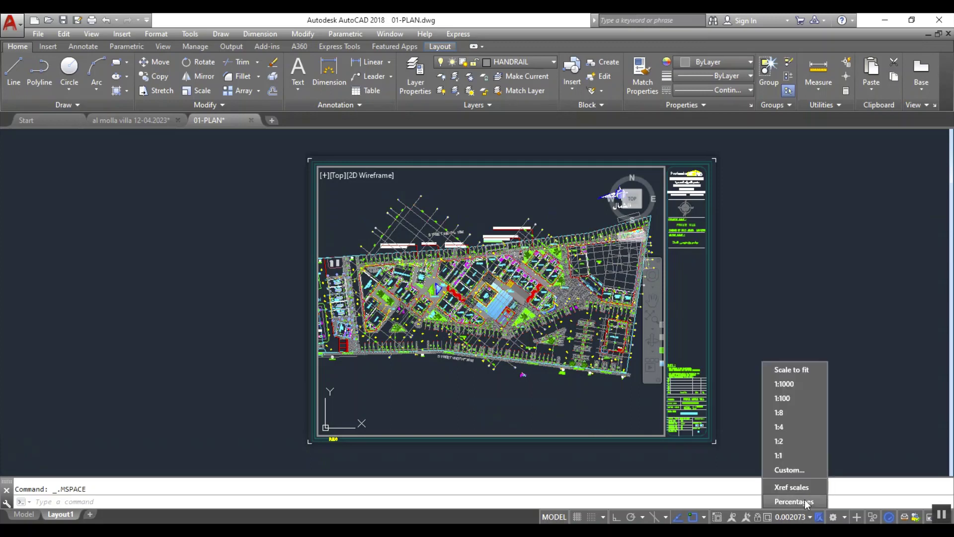
{"action": "left_click", "coordinate": [789, 399]}
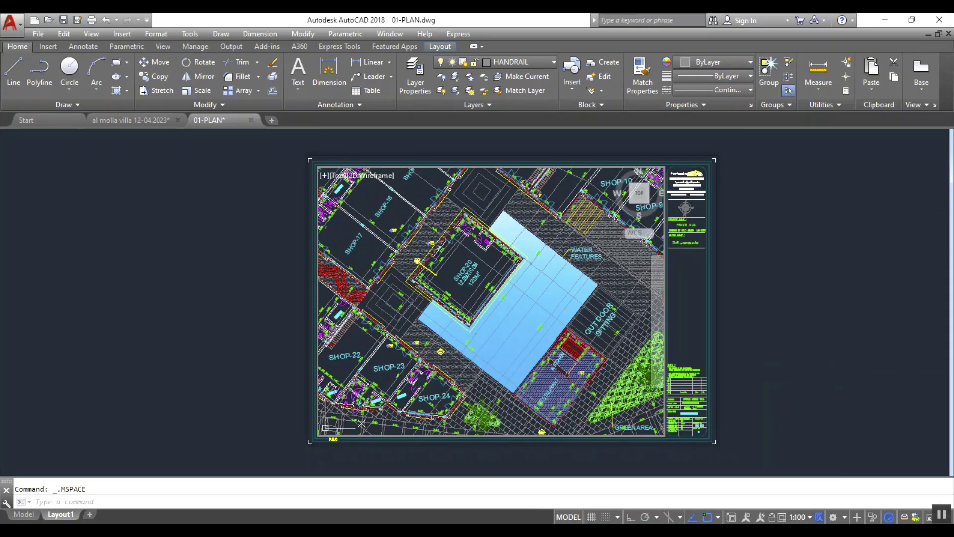
{"action": "left_click", "coordinate": [806, 519]}
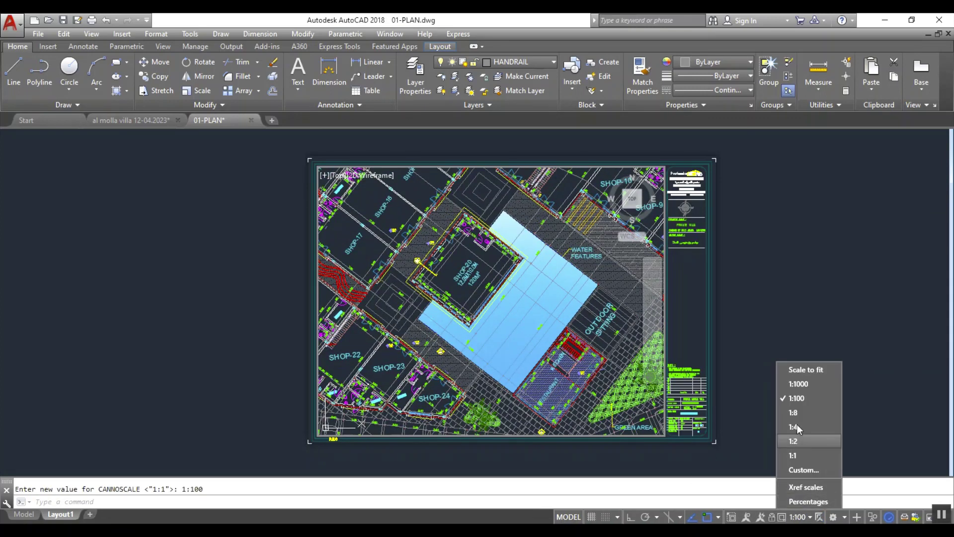
{"action": "left_click", "coordinate": [802, 386]}
{"action": "left_click", "coordinate": [804, 518]}
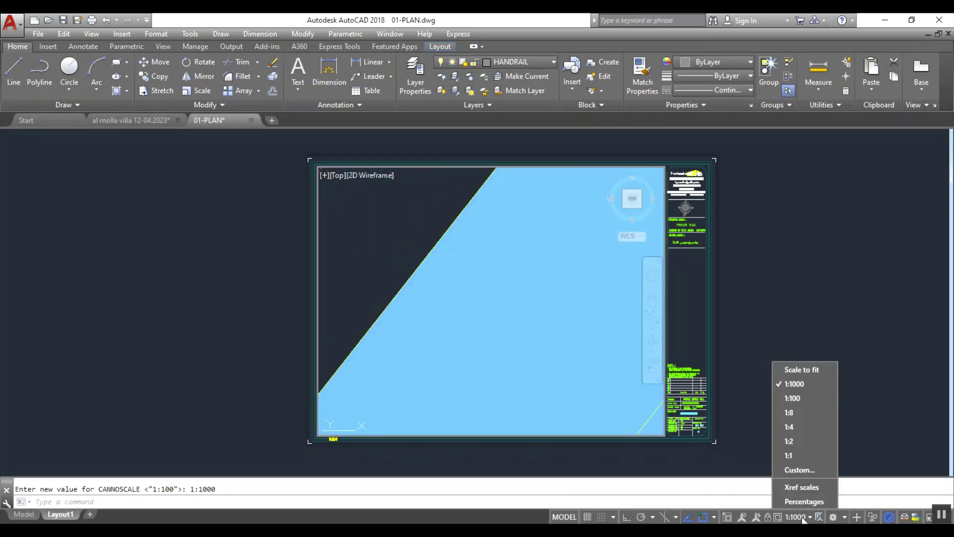
{"action": "left_click", "coordinate": [802, 428]}
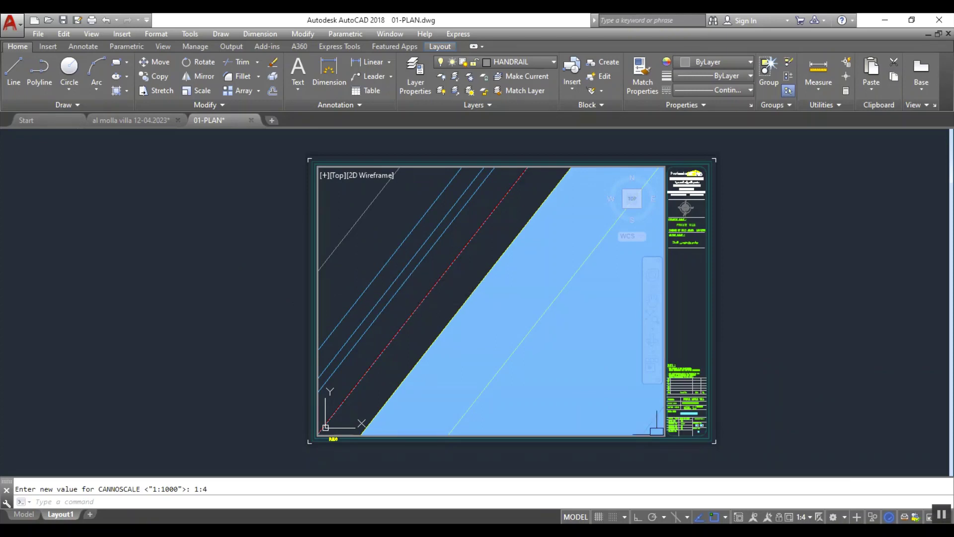
{"action": "scroll", "coordinate": [450, 288], "scroll_direction": "down", "scroll_amount": 20}
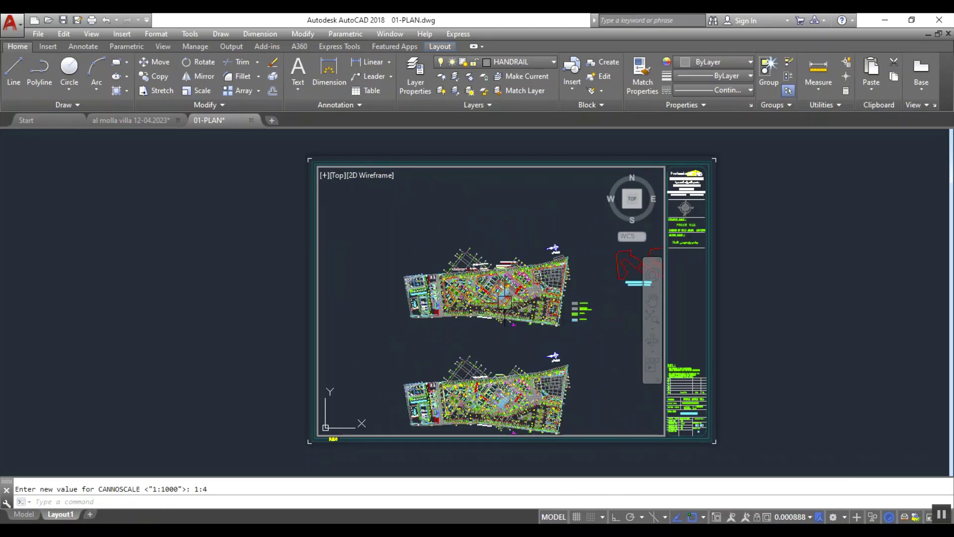
{"action": "scroll", "coordinate": [507, 298], "scroll_direction": "up", "scroll_amount": 2}
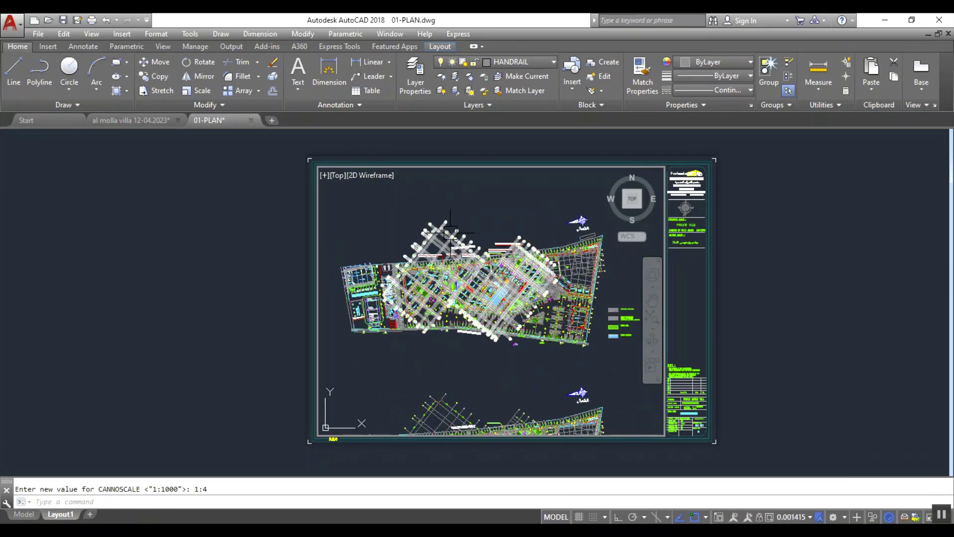
Display the Viewports toolbar that contains the viewport scale control
{"action": "left_click", "coordinate": [192, 36]}
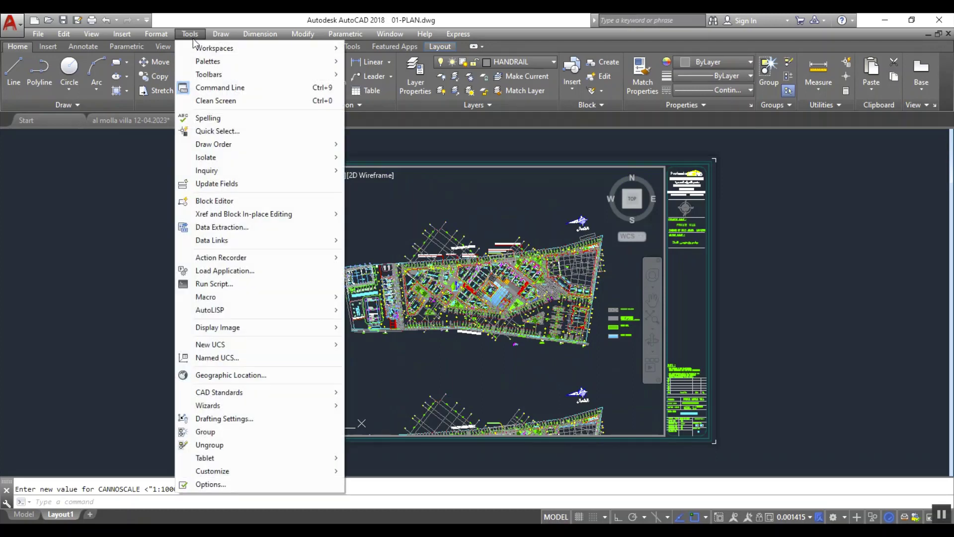
{"action": "mouse_move", "coordinate": [214, 76]}
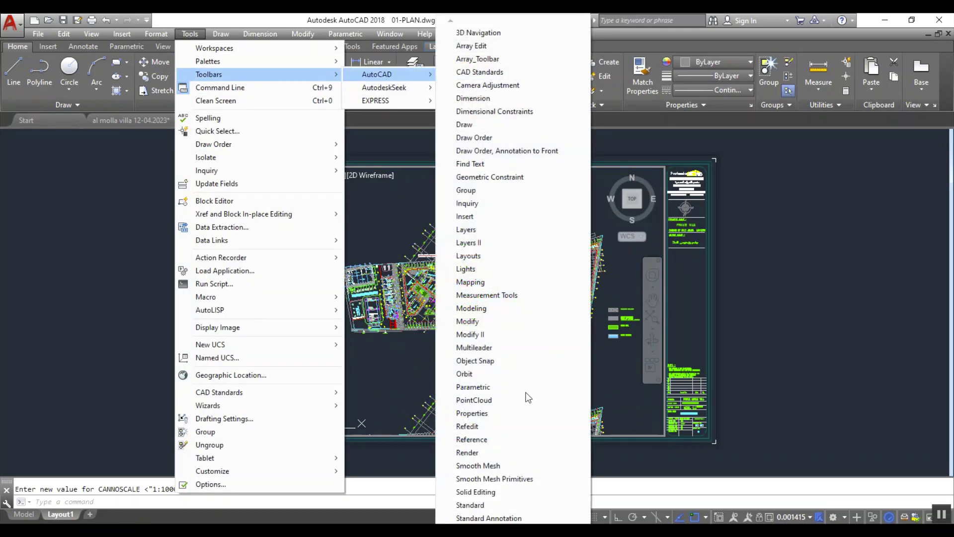
{"action": "mouse_move", "coordinate": [520, 528]}
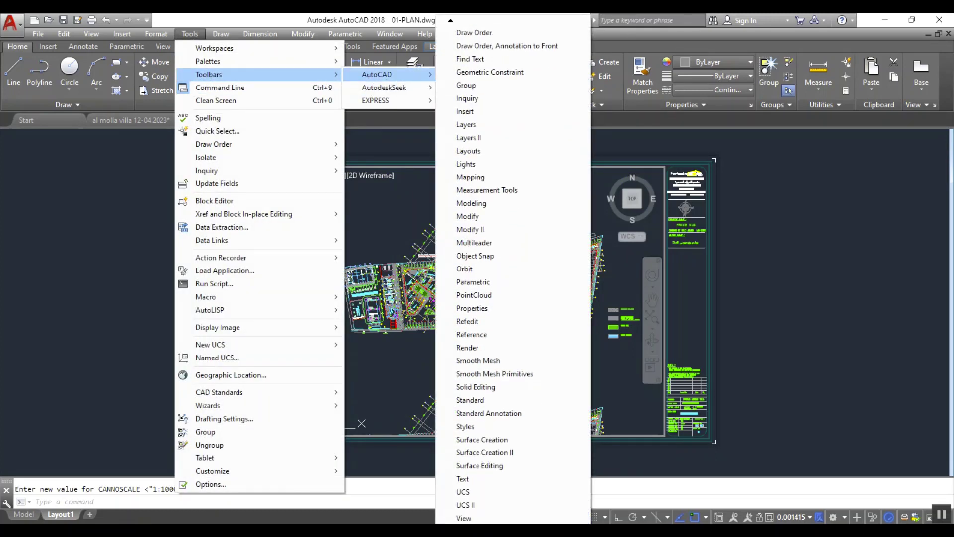
{"action": "left_click", "coordinate": [492, 504]}
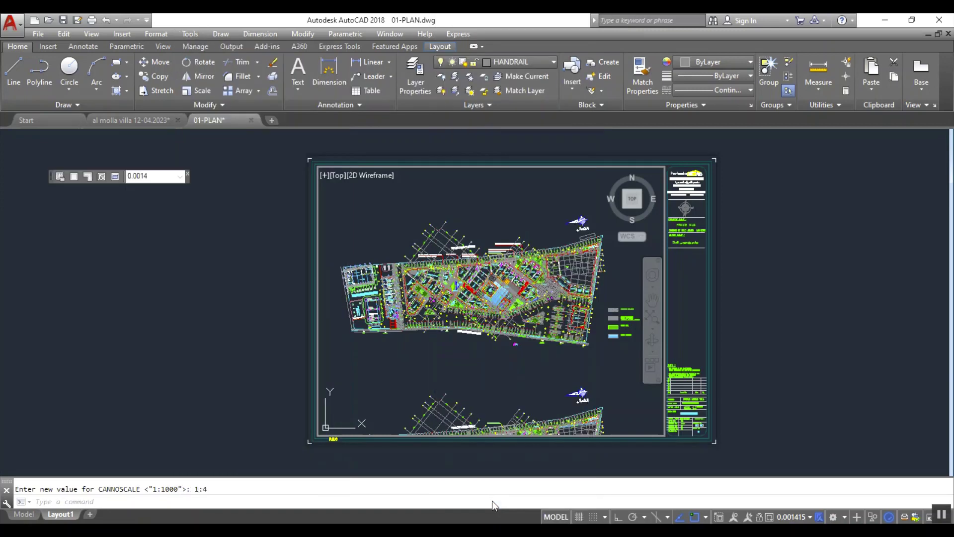
Try custom scales of 1:500 and 1:400 on the active viewport
{"action": "left_click", "coordinate": [161, 177]}
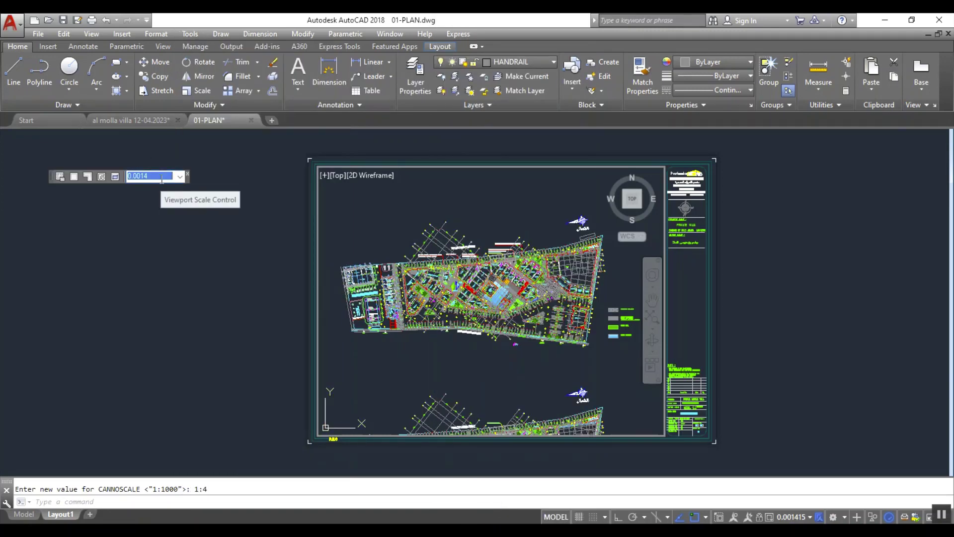
{"action": "type", "text": "1"}
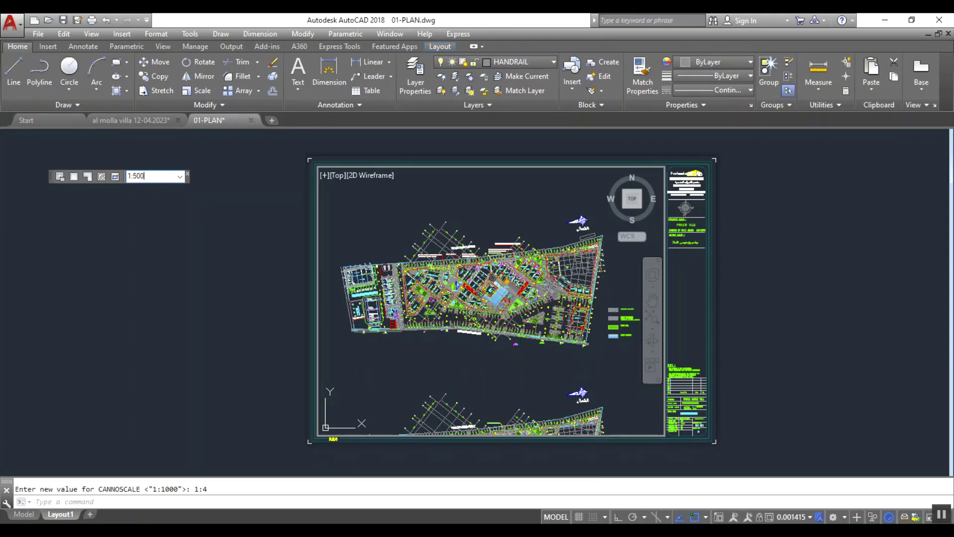
{"action": "type", "text": ":500"}
{"action": "key", "text": "Return"}
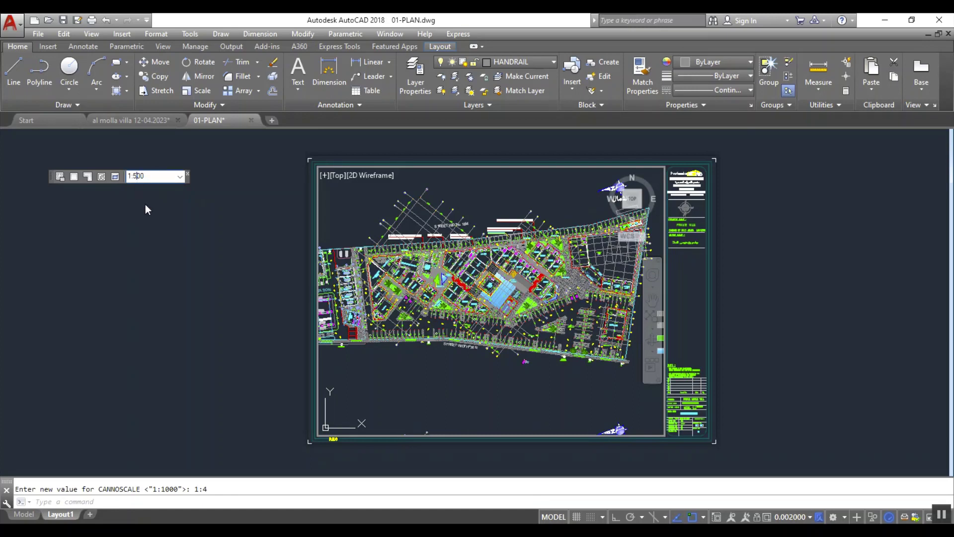
{"action": "key", "text": "BackSpace"}
{"action": "key", "text": "BackSpace"}
{"action": "key", "text": "BackSpace"}
{"action": "type", "text": "400"}
{"action": "key", "text": "Return"}
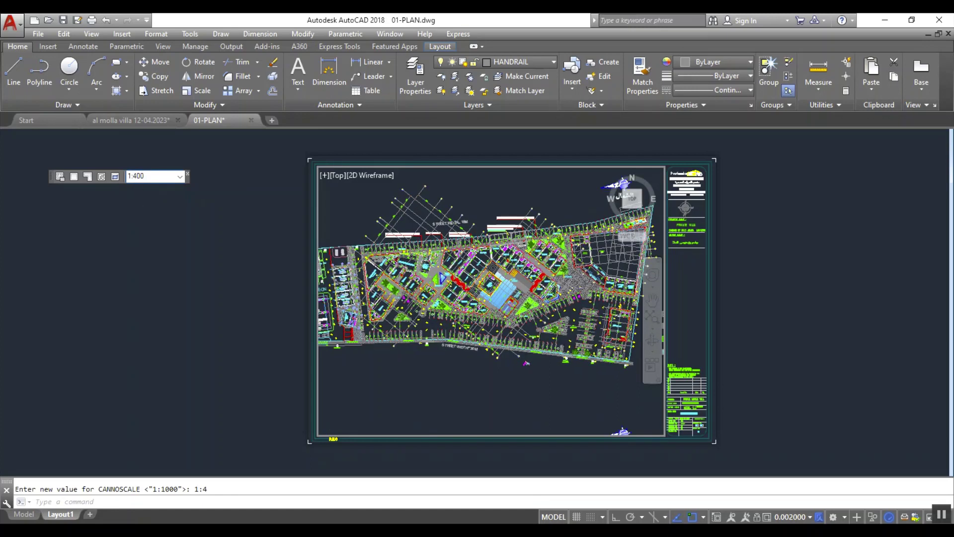
Set the viewport scale to 1:600 and centre the site plan between the frame's sides, ending in paper space
{"action": "left_click", "coordinate": [159, 179]}
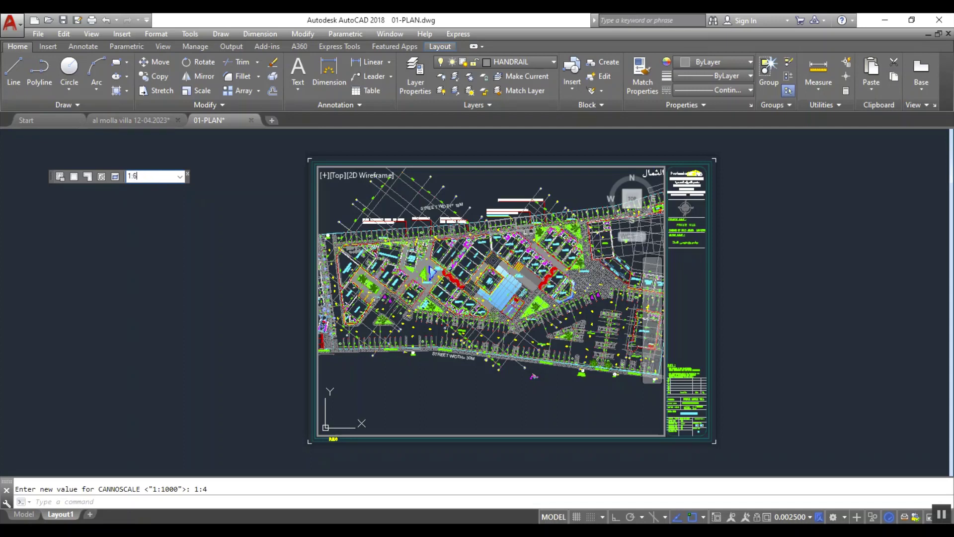
{"action": "key", "text": "Return"}
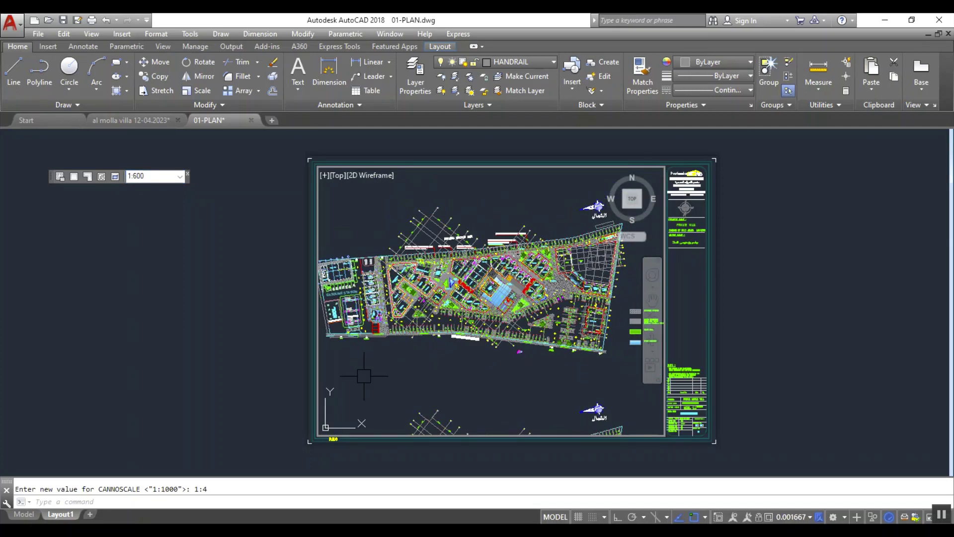
{"action": "middle_click_drag", "start_coordinate": [454, 377], "coordinate": [474, 384]}
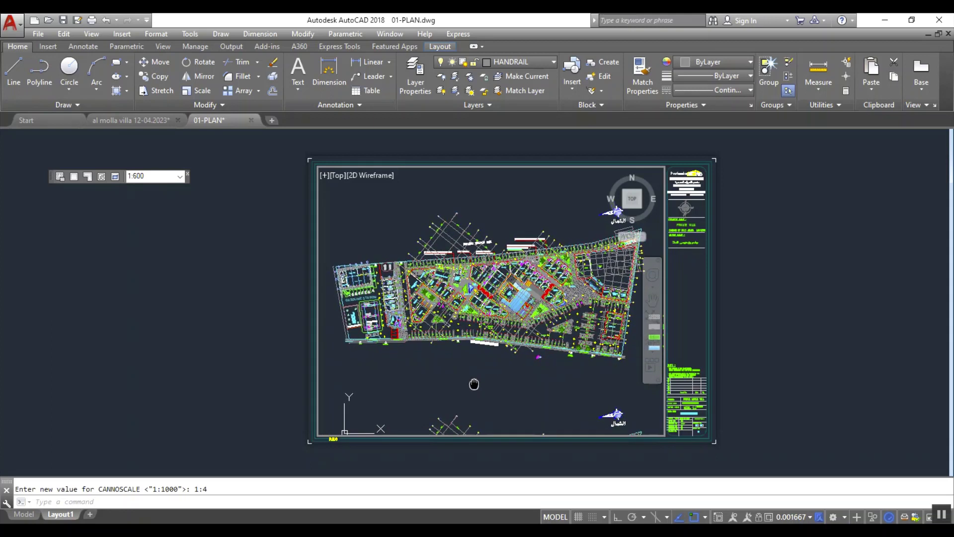
{"action": "double_click", "coordinate": [750, 348]}
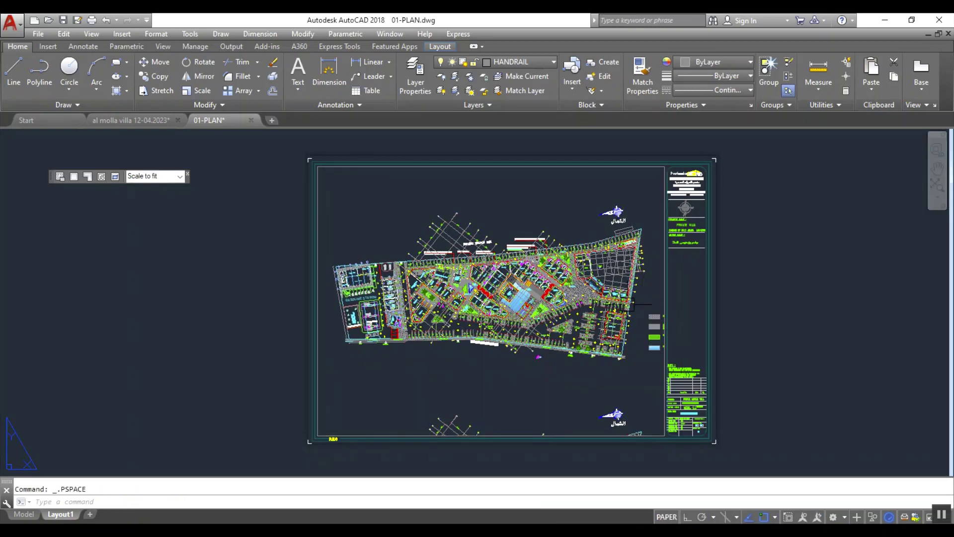
Crop the viewport around the site plan by stretching its lower edge up and its upper edge down
{"action": "left_click", "coordinate": [661, 286]}
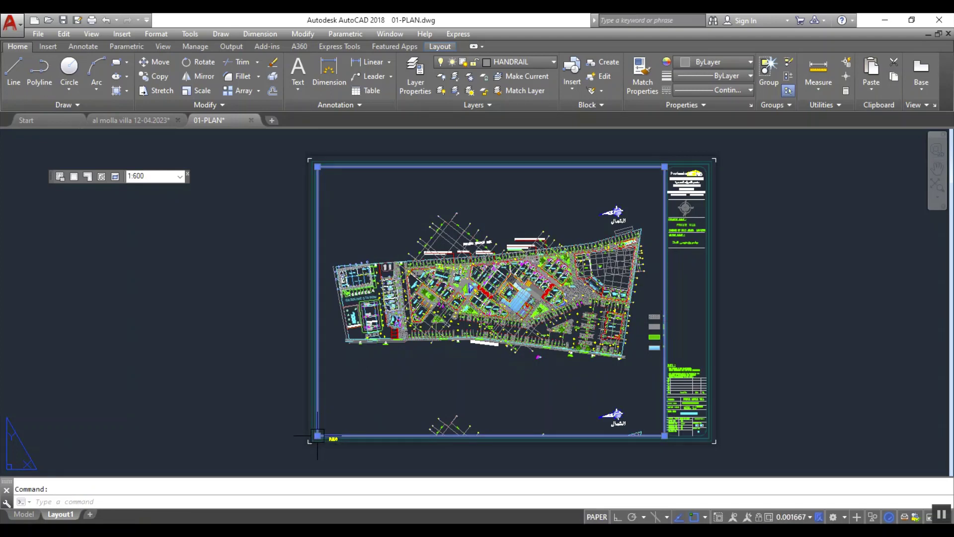
{"action": "left_click", "coordinate": [318, 435]}
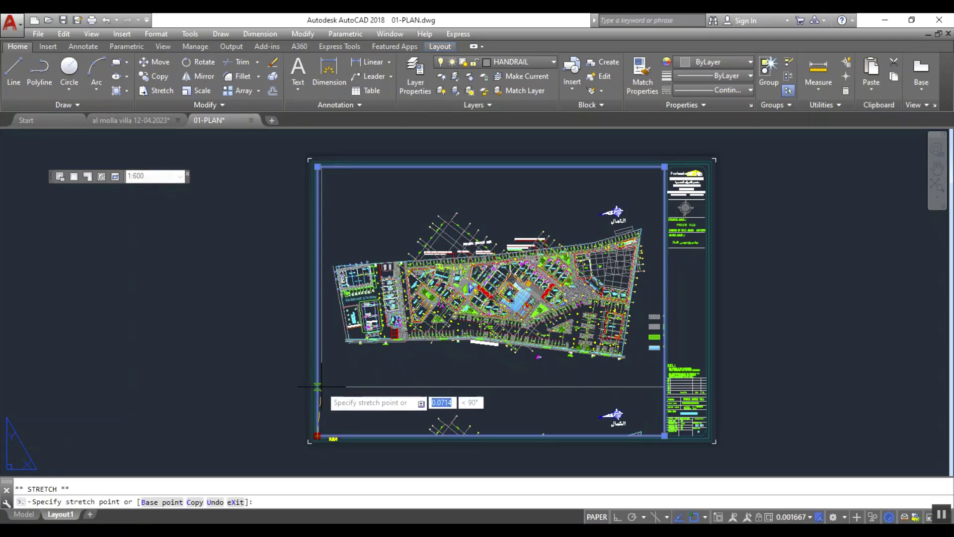
{"action": "left_click", "coordinate": [318, 387]}
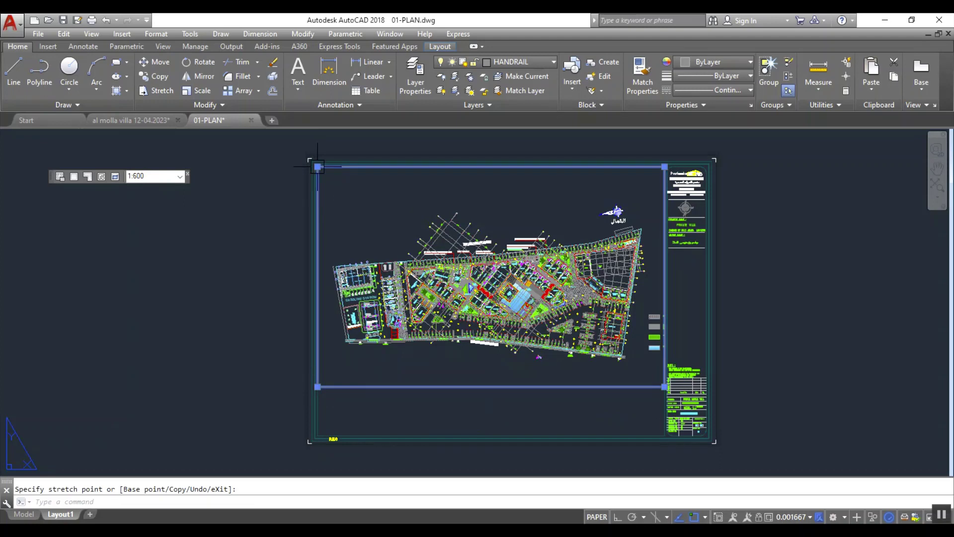
{"action": "left_click", "coordinate": [317, 202]}
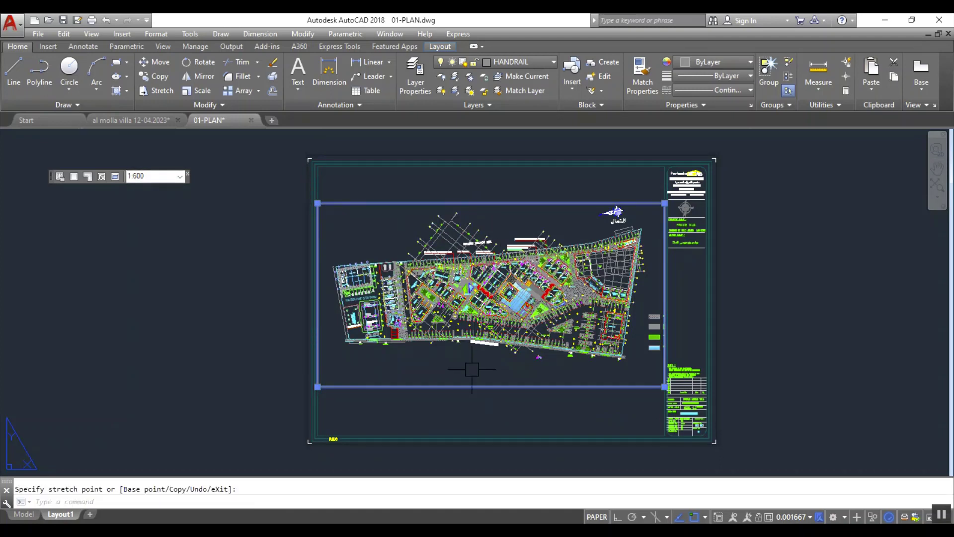
{"action": "key", "text": "Escape"}
{"action": "key", "text": "Escape"}
Move the site plan viewport a short distance to the left within the sheet
{"action": "key", "text": "BackSpace"}
{"action": "type", "text": "m"}
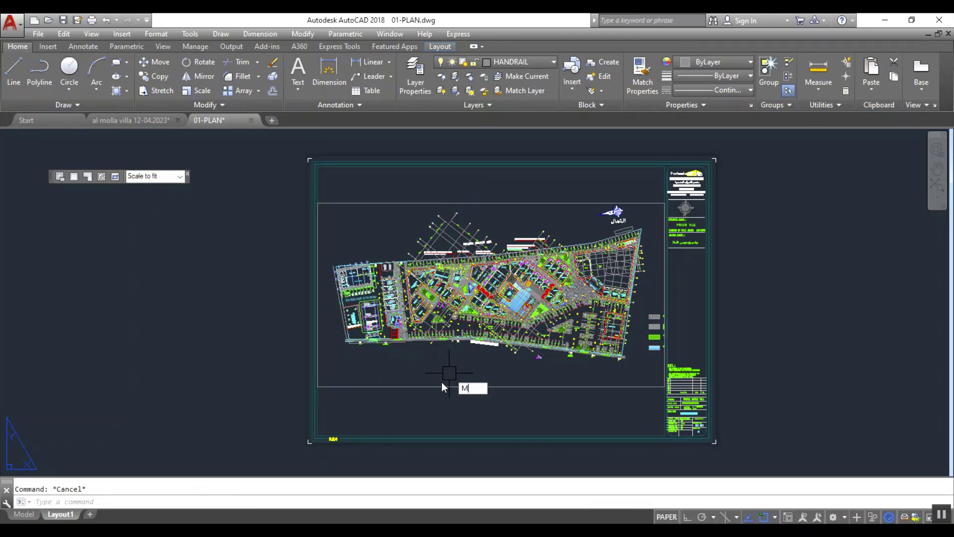
{"action": "key", "text": "space"}
{"action": "left_click", "coordinate": [462, 384]}
{"action": "key", "text": "space"}
{"action": "left_click", "coordinate": [498, 366]}
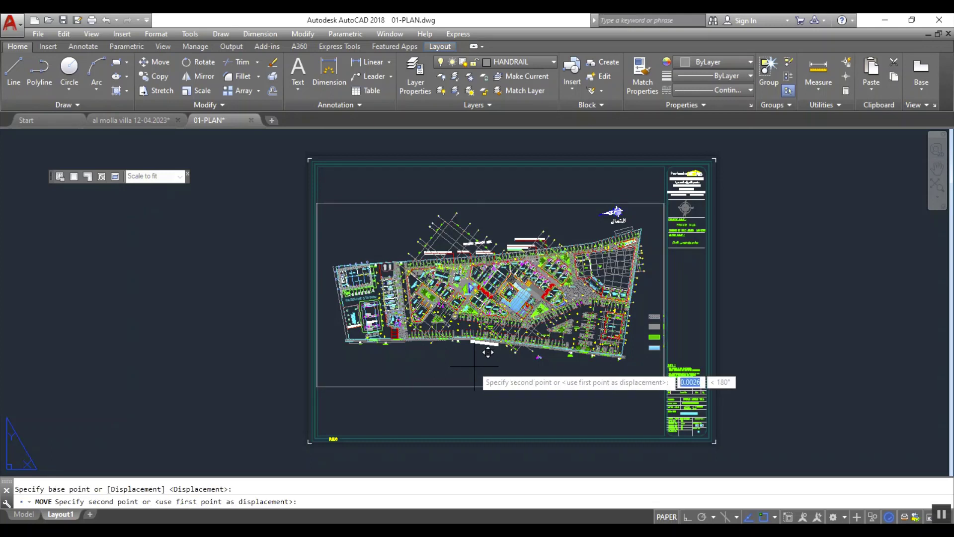
{"action": "left_click", "coordinate": [489, 365]}
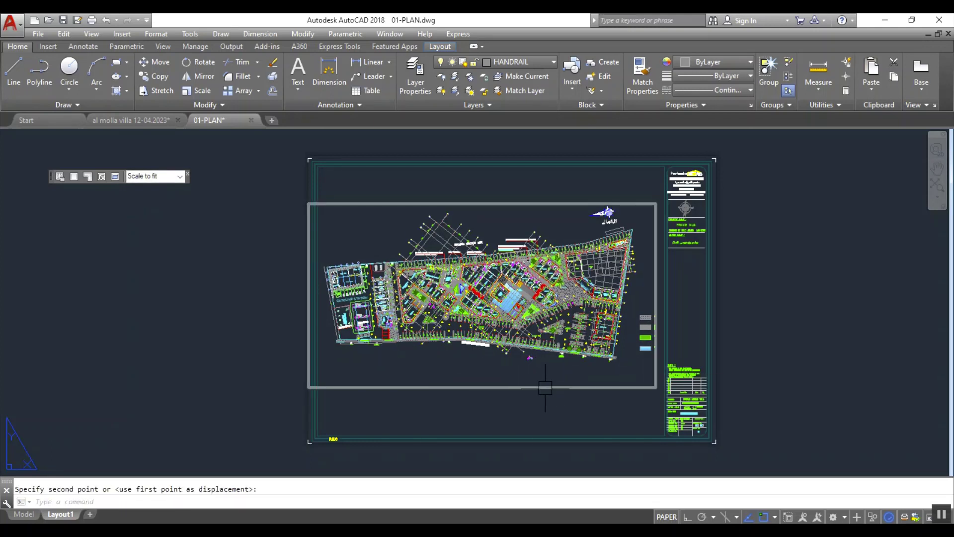
Stretch the viewport's right edge out to the inner edge of the title block column
{"action": "left_click", "coordinate": [631, 387]}
{"action": "left_click", "coordinate": [639, 384]}
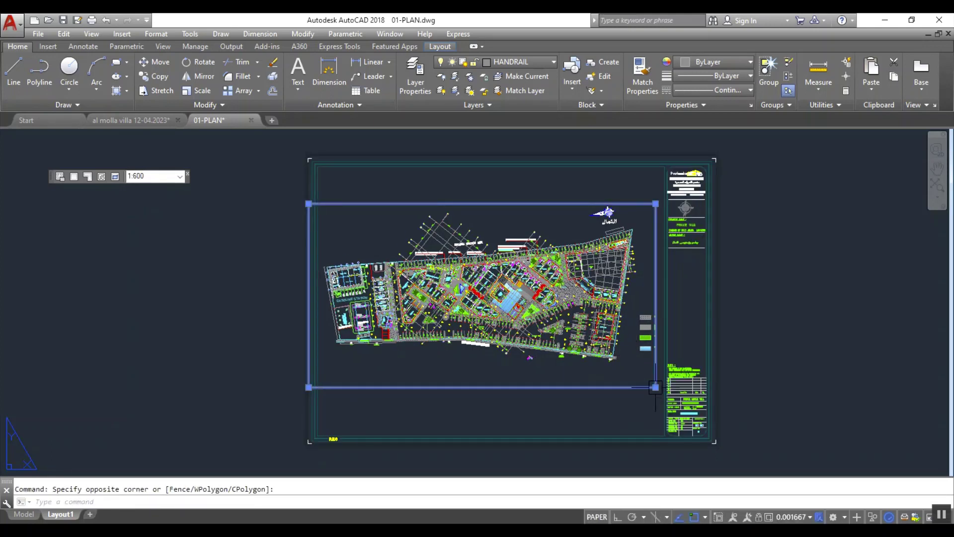
{"action": "left_click", "coordinate": [655, 387]}
{"action": "scroll", "coordinate": [661, 389], "scroll_direction": "up", "scroll_amount": 5}
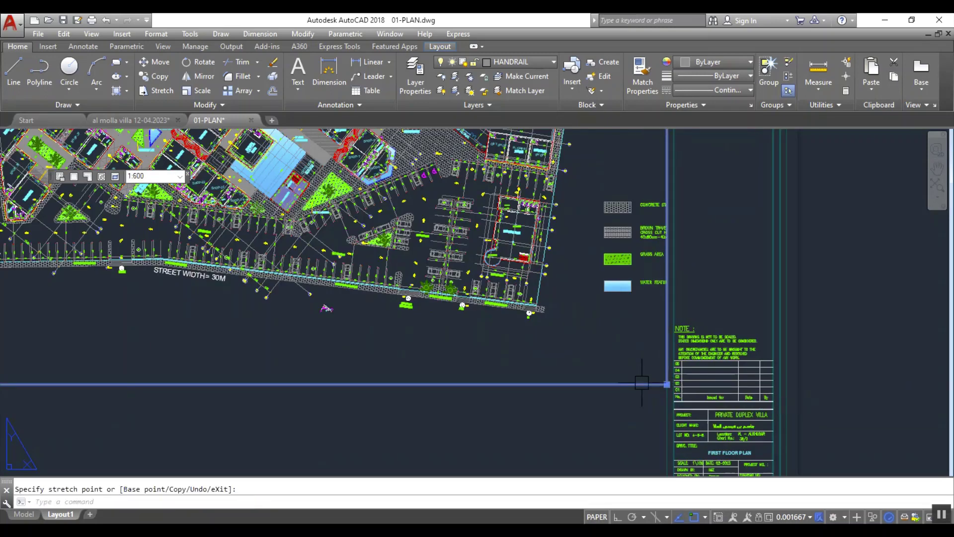
{"action": "key", "text": "Escape"}
{"action": "scroll", "coordinate": [649, 325], "scroll_direction": "down", "scroll_amount": 2}
{"action": "scroll", "coordinate": [607, 334], "scroll_direction": "down", "scroll_amount": 2}
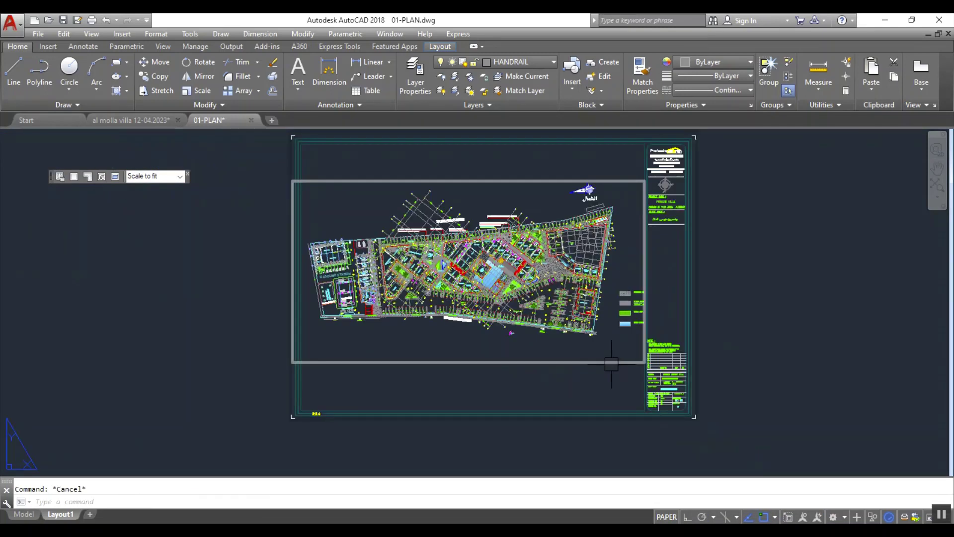
Crop the material legend out of the site plan viewport by stretching its right edge inward
{"action": "left_click", "coordinate": [639, 180]}
{"action": "left_click", "coordinate": [644, 180]}
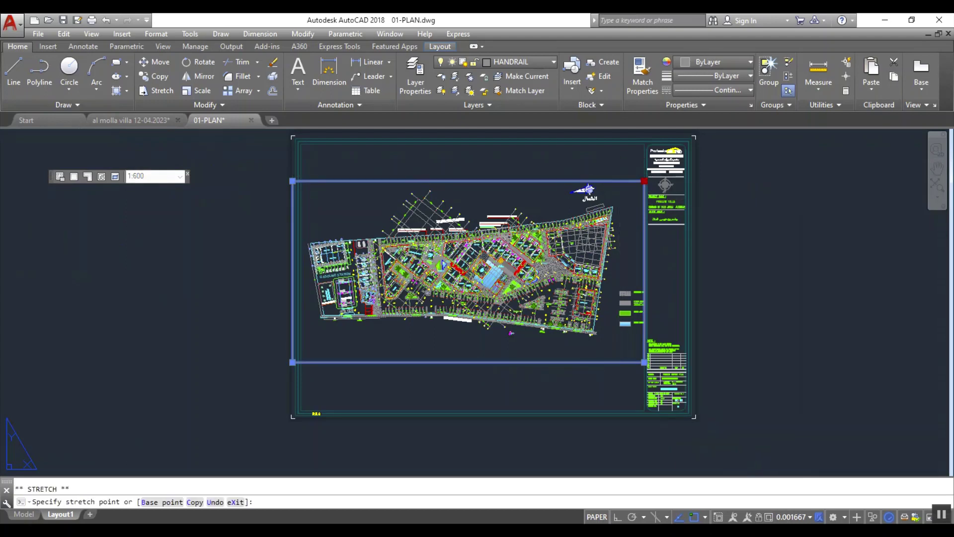
{"action": "left_click", "coordinate": [620, 181]}
{"action": "key", "text": "Escape"}
Move the cropped site plan viewport so its upper right corner meets the title block column
{"action": "type", "text": "m"}
{"action": "key", "text": "Return"}
{"action": "left_click", "coordinate": [619, 192]}
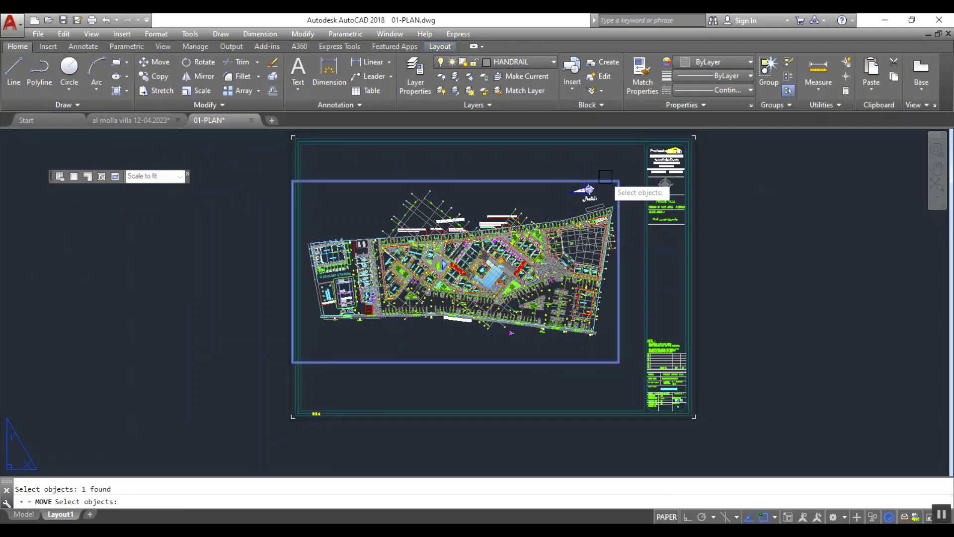
{"action": "key", "text": "Return"}
{"action": "left_click", "coordinate": [619, 180]}
{"action": "left_click", "coordinate": [657, 166]}
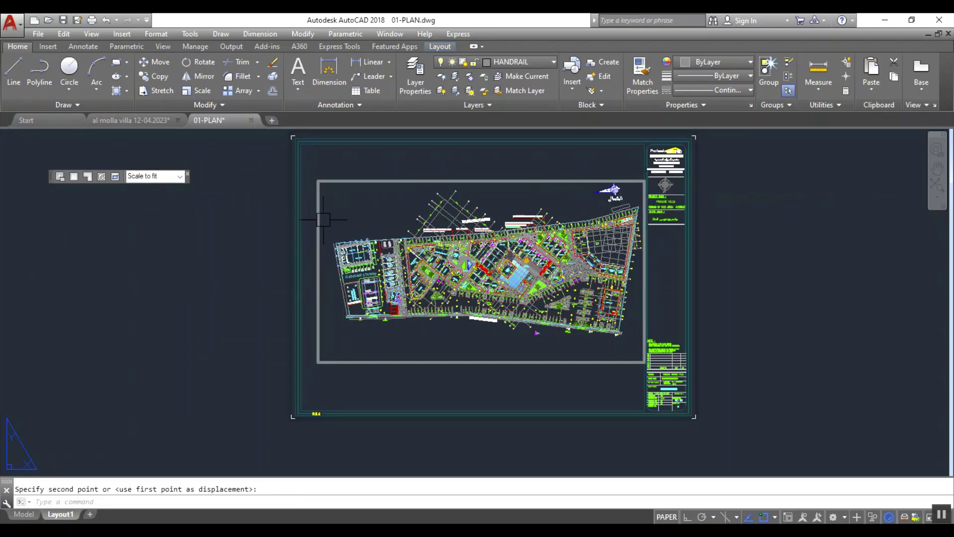
Stretch the site plan viewport's left edge out to the sheet's inner frame line
{"action": "left_click", "coordinate": [318, 182]}
{"action": "left_click", "coordinate": [319, 182]}
{"action": "left_click", "coordinate": [300, 182]}
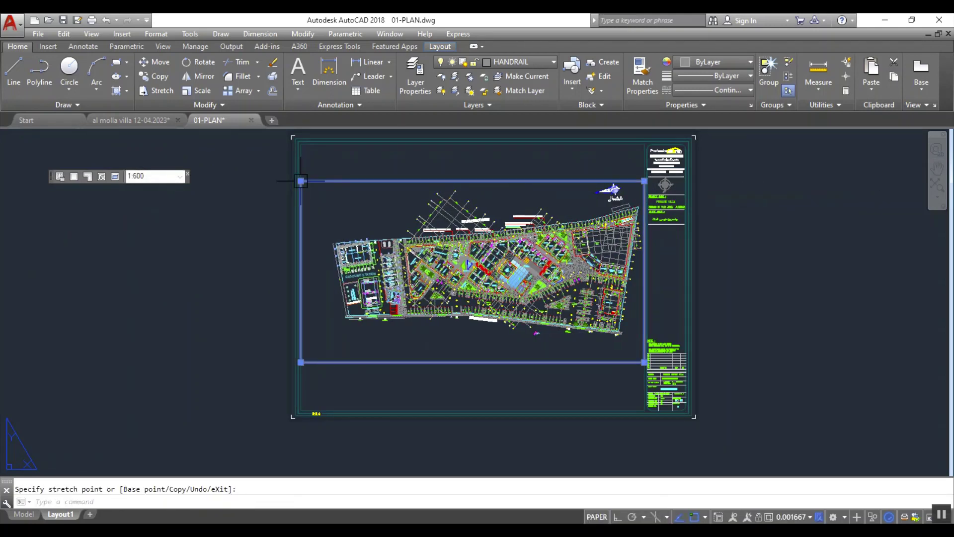
{"action": "key", "text": "Escape"}
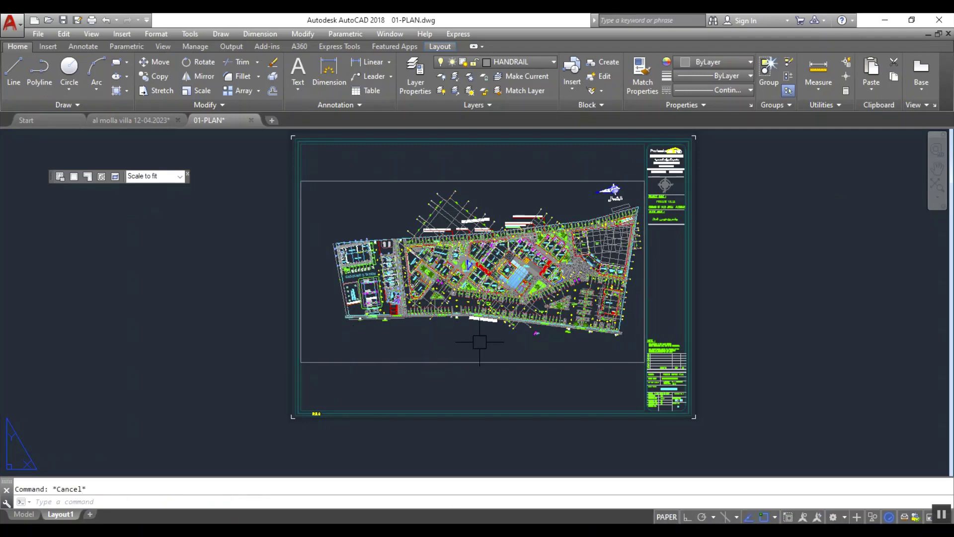
Create a rectangular viewport with MVIEW across the blank area of the title block column, between the client name and the notes
{"action": "scroll", "coordinate": [666, 271], "scroll_direction": "up", "scroll_amount": 2}
{"action": "middle_click_drag", "start_coordinate": [667, 270], "coordinate": [593, 265]}
{"action": "type", "text": "mv"}
{"action": "key", "text": "Return"}
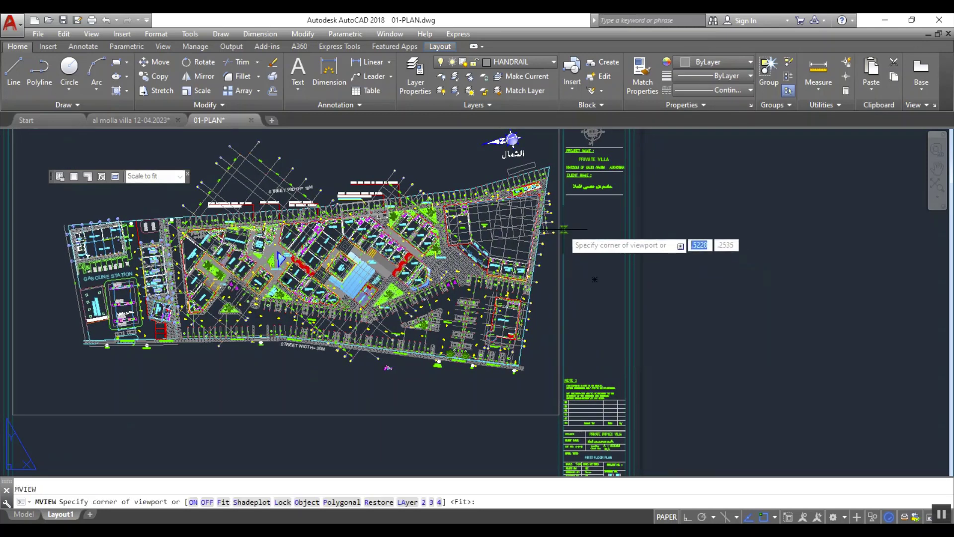
{"action": "left_click", "coordinate": [563, 229]}
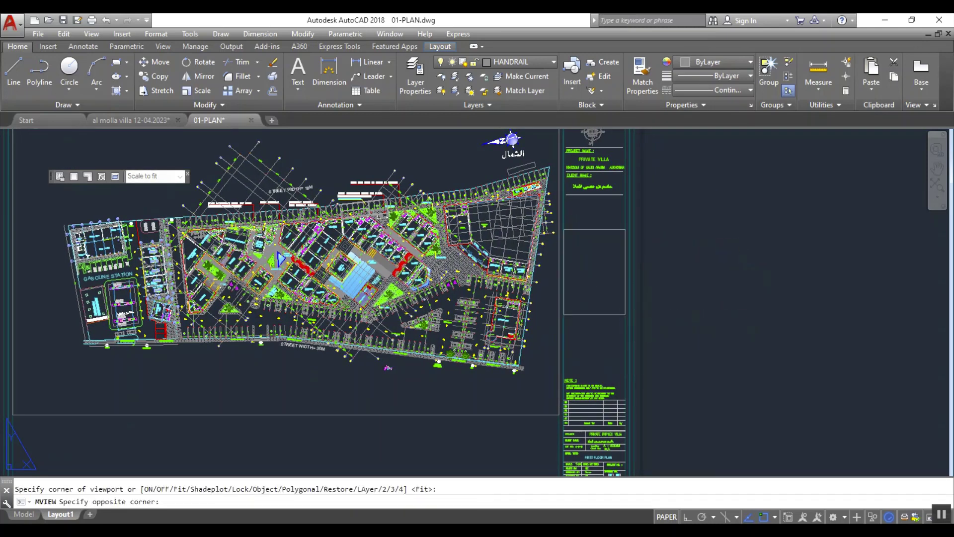
{"action": "left_click", "coordinate": [625, 314]}
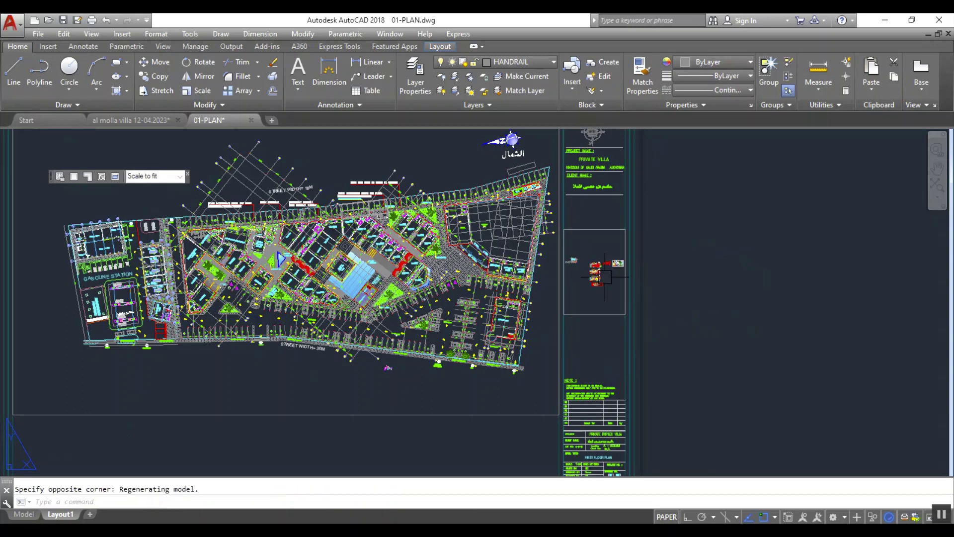
Frame the material legend inside the new title block viewport and return to paper space
{"action": "scroll", "coordinate": [602, 284], "scroll_direction": "up", "scroll_amount": 4}
{"action": "double_click", "coordinate": [611, 279]}
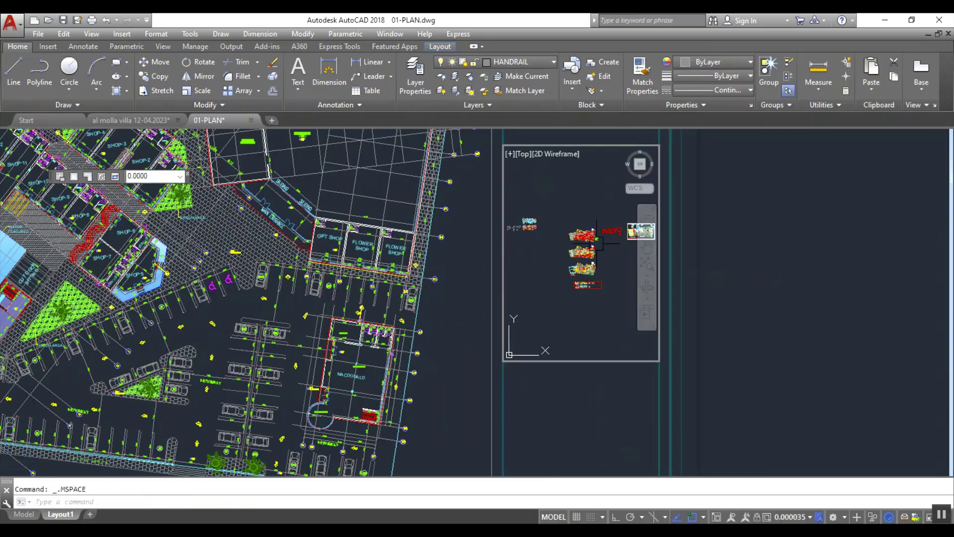
{"action": "scroll", "coordinate": [611, 280], "scroll_direction": "up", "scroll_amount": 3}
{"action": "scroll", "coordinate": [600, 235], "scroll_direction": "up", "scroll_amount": 4}
{"action": "scroll", "coordinate": [618, 297], "scroll_direction": "up", "scroll_amount": 3}
{"action": "middle_click_drag", "start_coordinate": [606, 309], "coordinate": [572, 297]}
{"action": "double_click", "coordinate": [731, 288]}
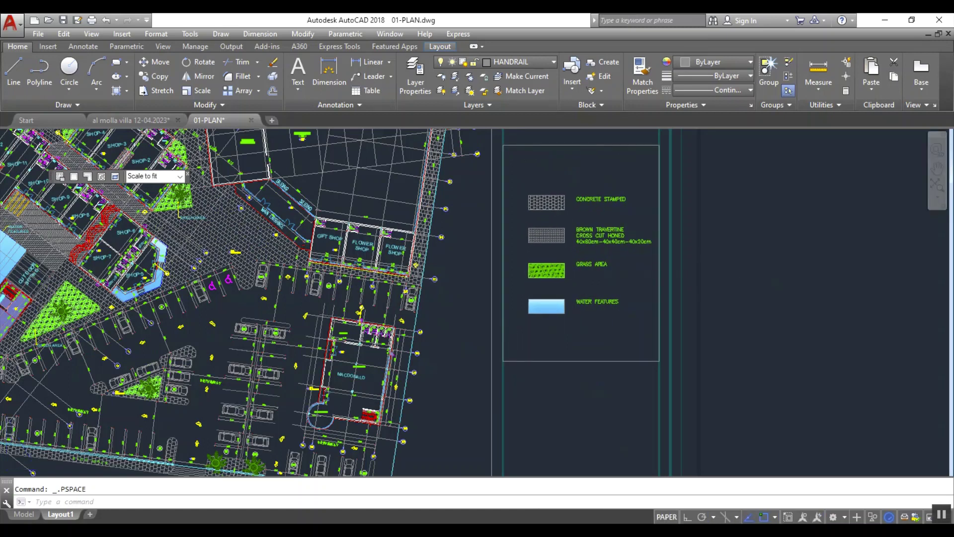
With the site plan viewport active, add a scale named 1-600 to the scale list, with 1 paper unit equal to 600 drawing units
{"action": "scroll", "coordinate": [639, 245], "scroll_direction": "down", "scroll_amount": 6}
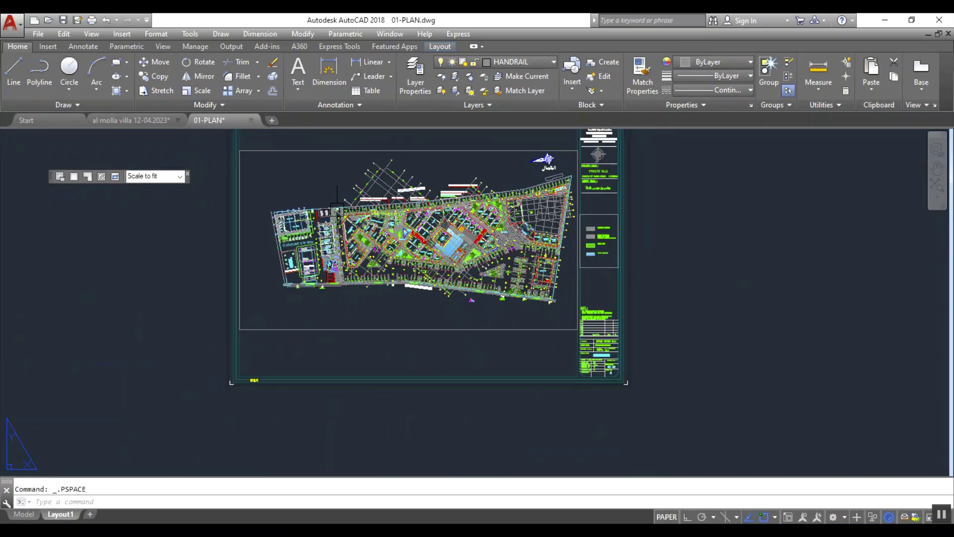
{"action": "middle_click_drag", "start_coordinate": [667, 304], "coordinate": [695, 330]}
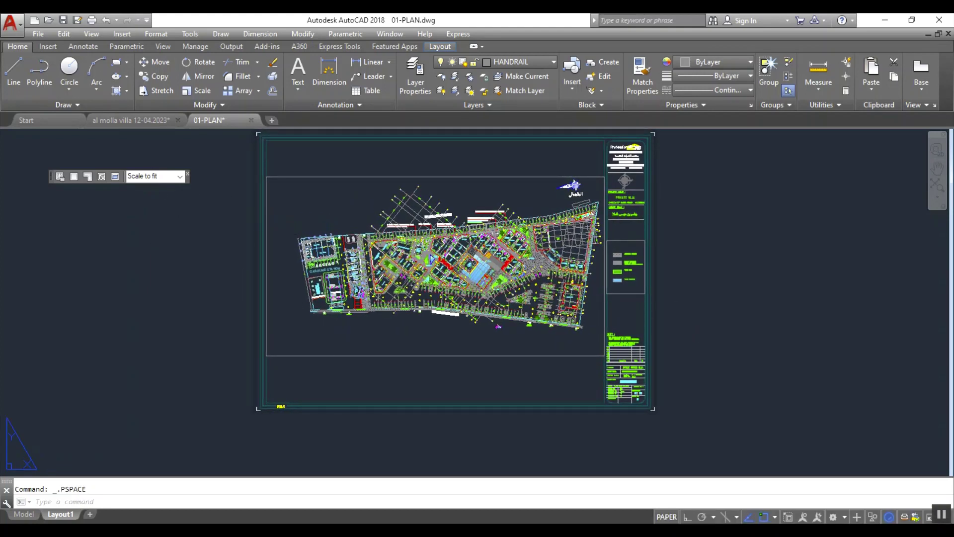
{"action": "double_click", "coordinate": [334, 339]}
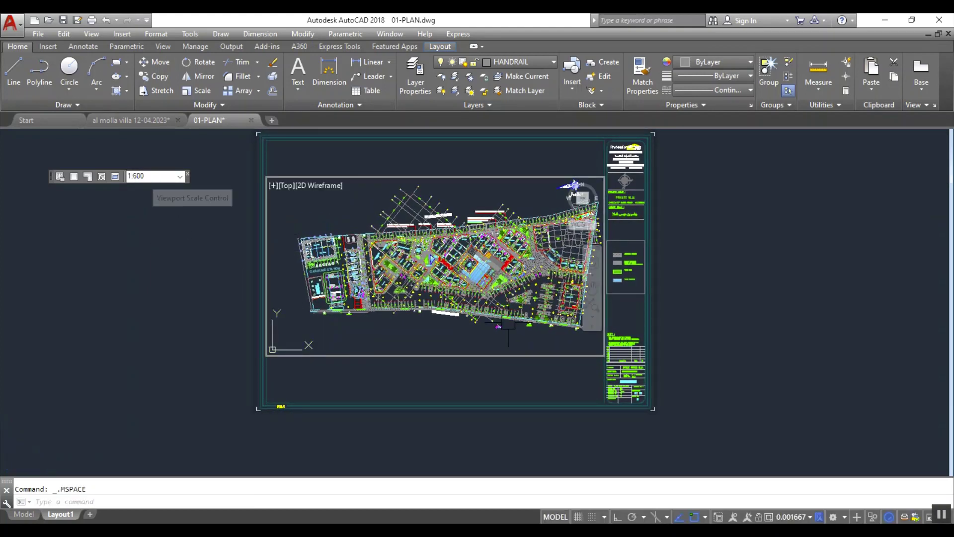
{"action": "double_click", "coordinate": [676, 309]}
{"action": "double_click", "coordinate": [403, 346]}
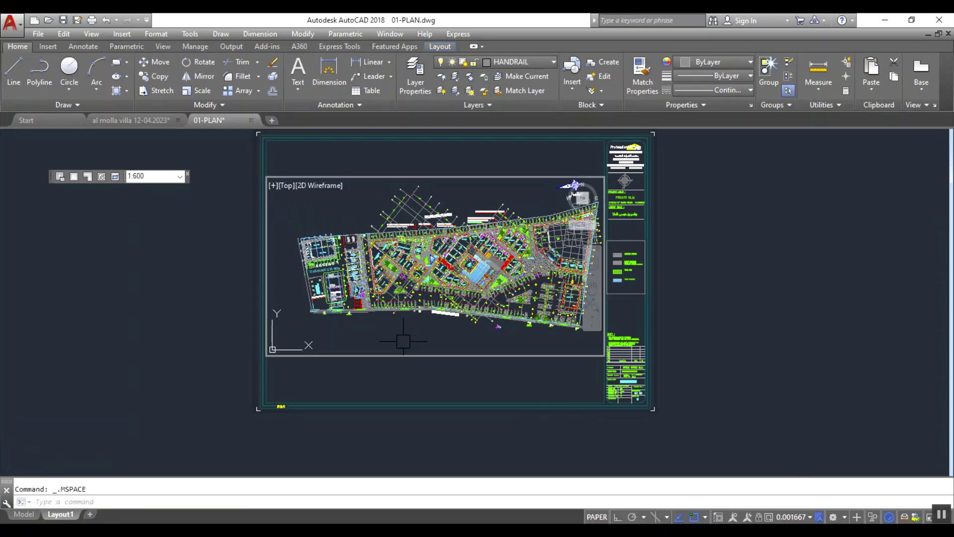
{"action": "left_click", "coordinate": [801, 518]}
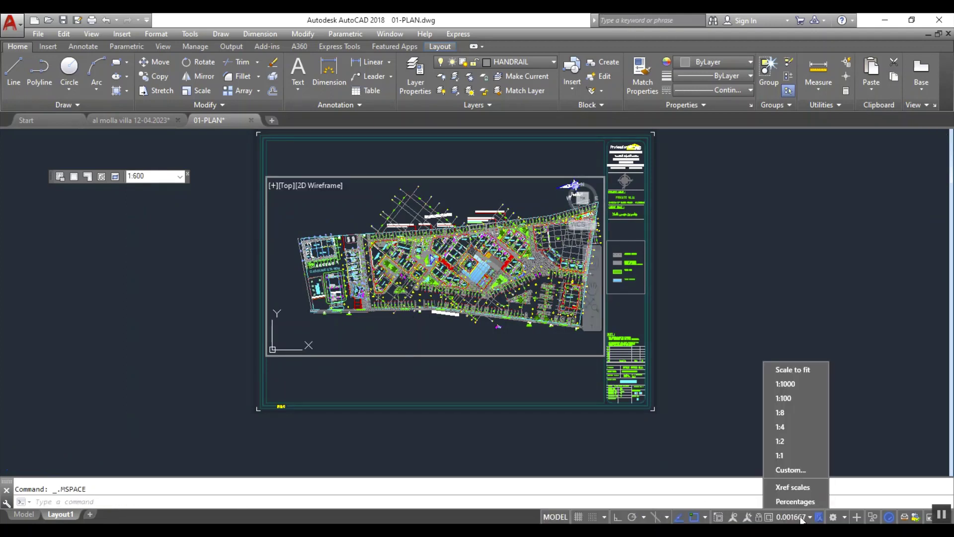
{"action": "left_click", "coordinate": [789, 470]}
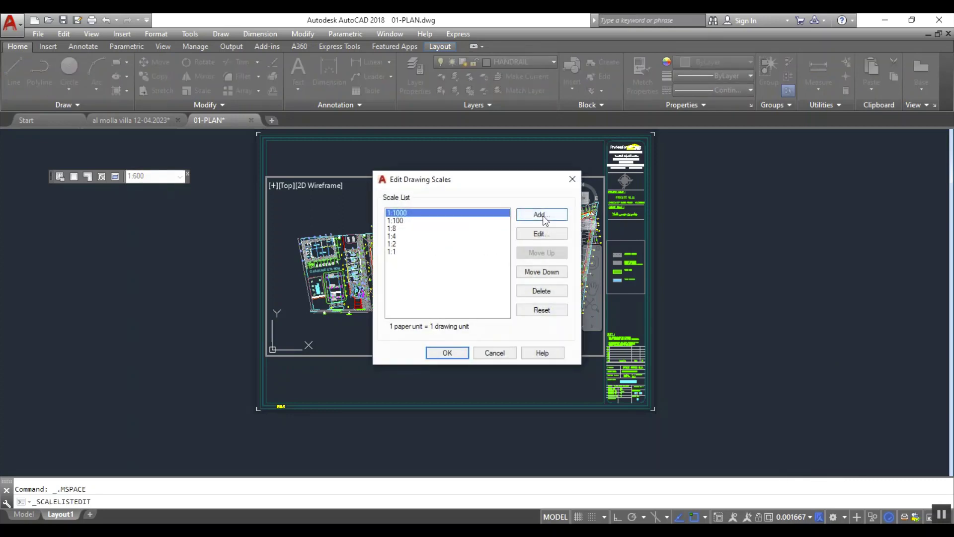
{"action": "left_click", "coordinate": [544, 216]}
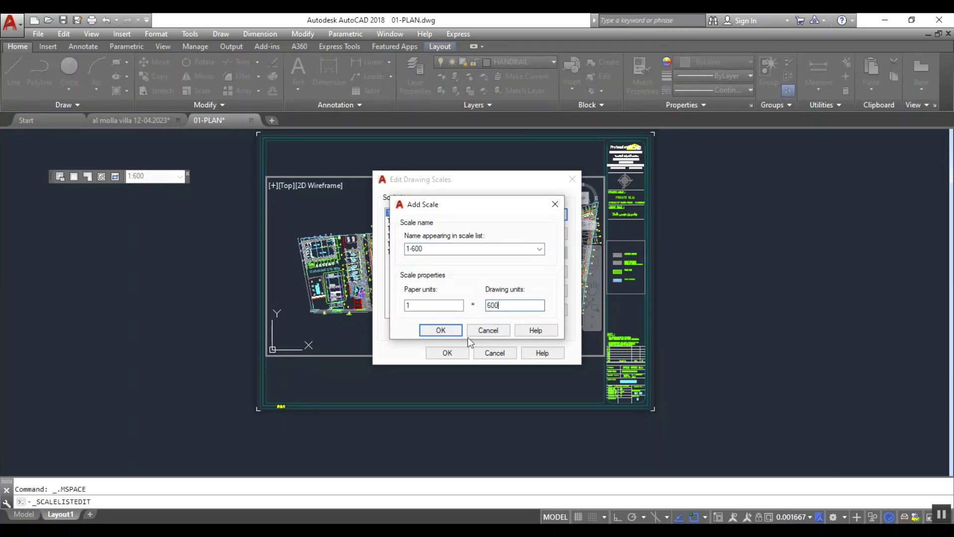
{"action": "left_click", "coordinate": [445, 331]}
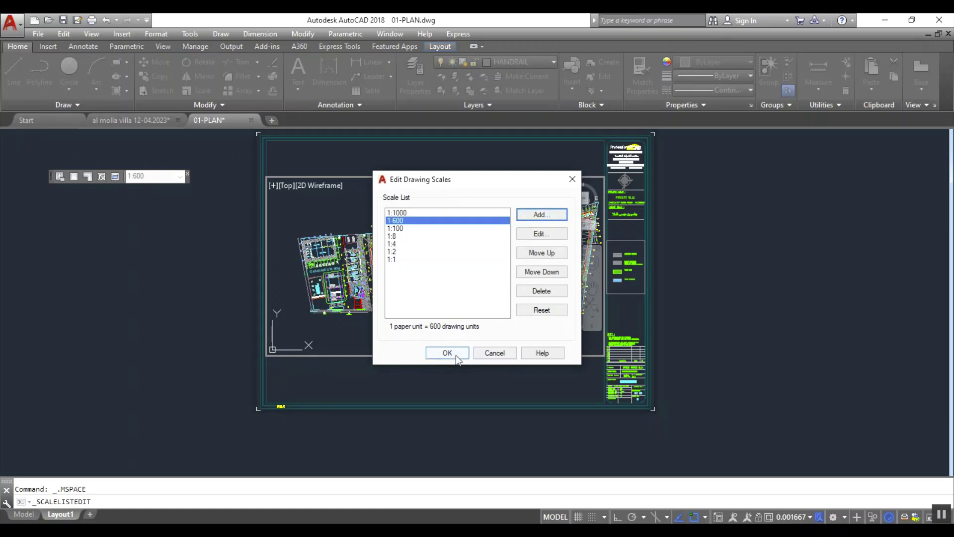
{"action": "left_click", "coordinate": [456, 354]}
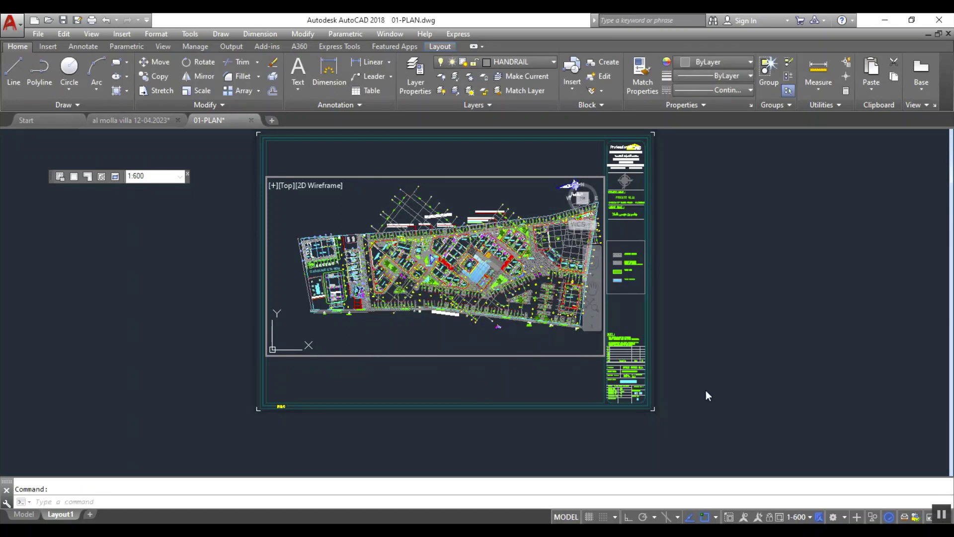
Leave the site plan viewport and return to paper space with the whole sheet in view
{"action": "double_click", "coordinate": [792, 387]}
{"action": "double_click", "coordinate": [351, 343]}
{"action": "double_click", "coordinate": [753, 320]}
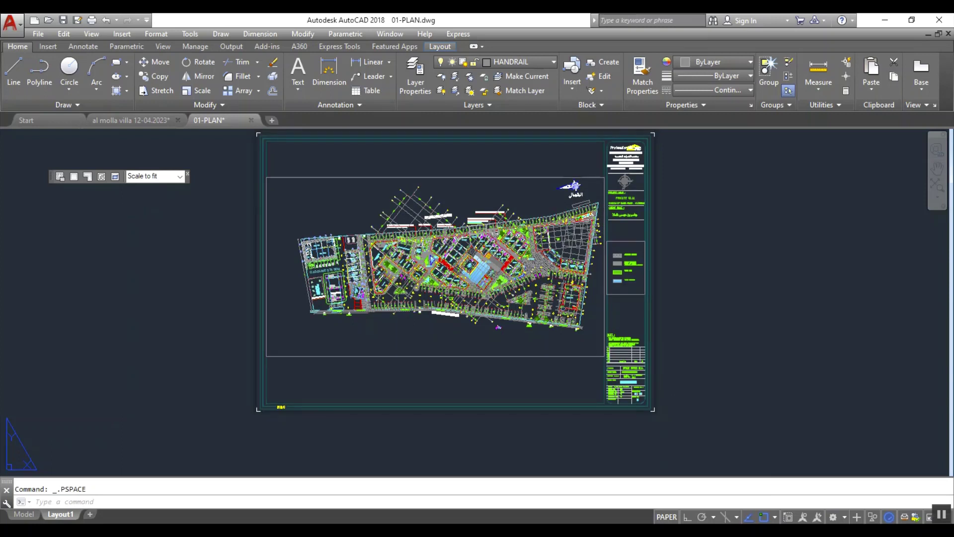
{"action": "middle_click_drag", "start_coordinate": [698, 327], "coordinate": [722, 327]}
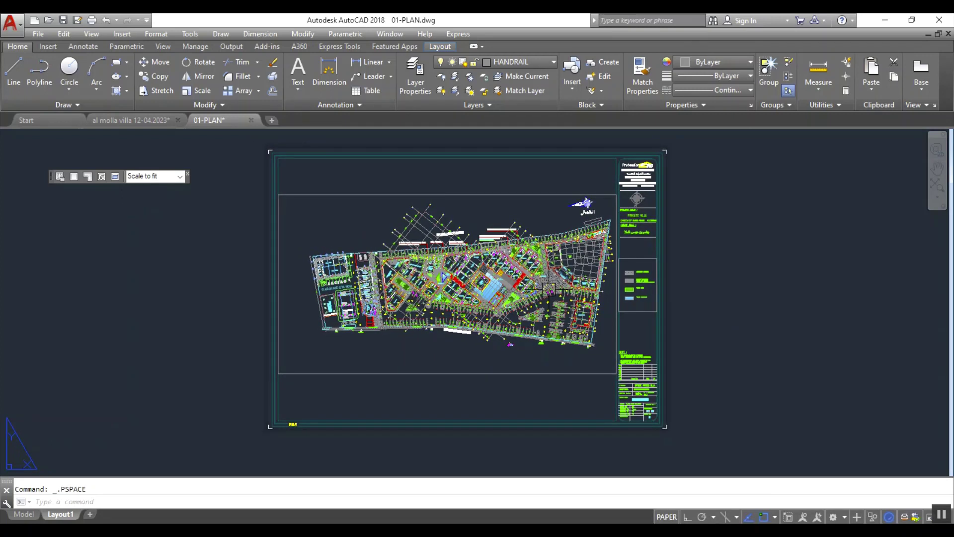